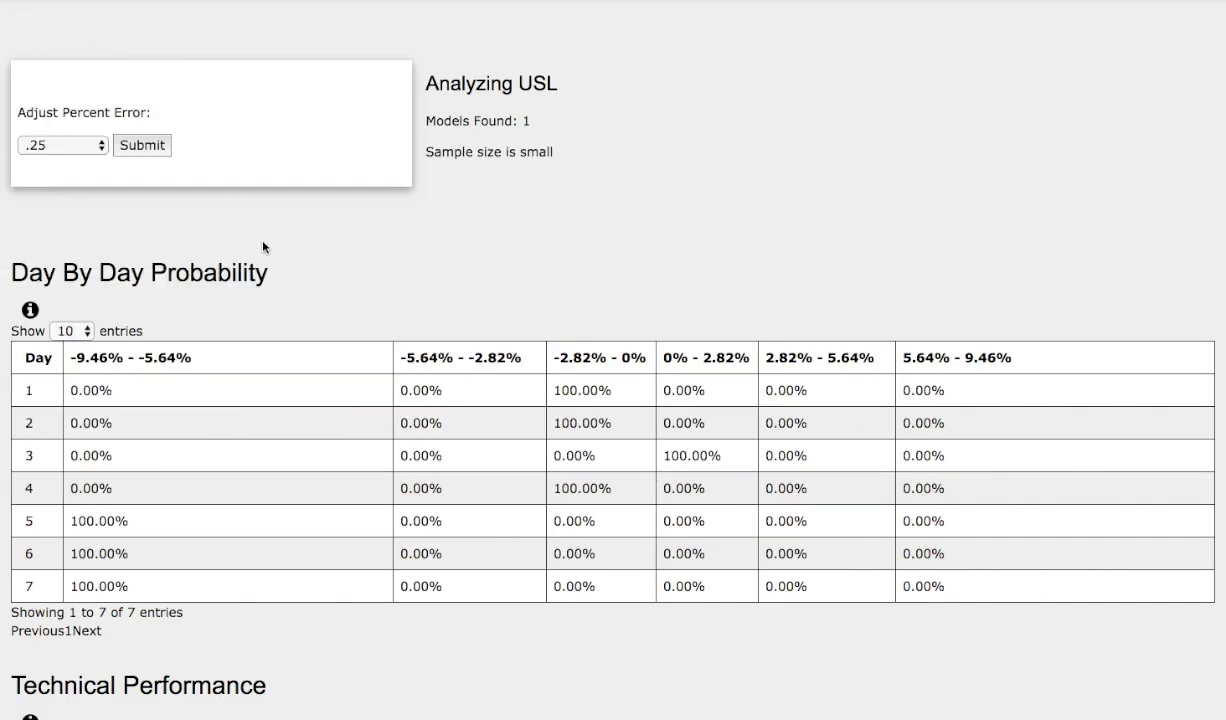
# Scroll the USL report past the probability, technical and Bollinger sections to the In Nominal Values table.
pyautogui.scroll(-5, 262, 296)
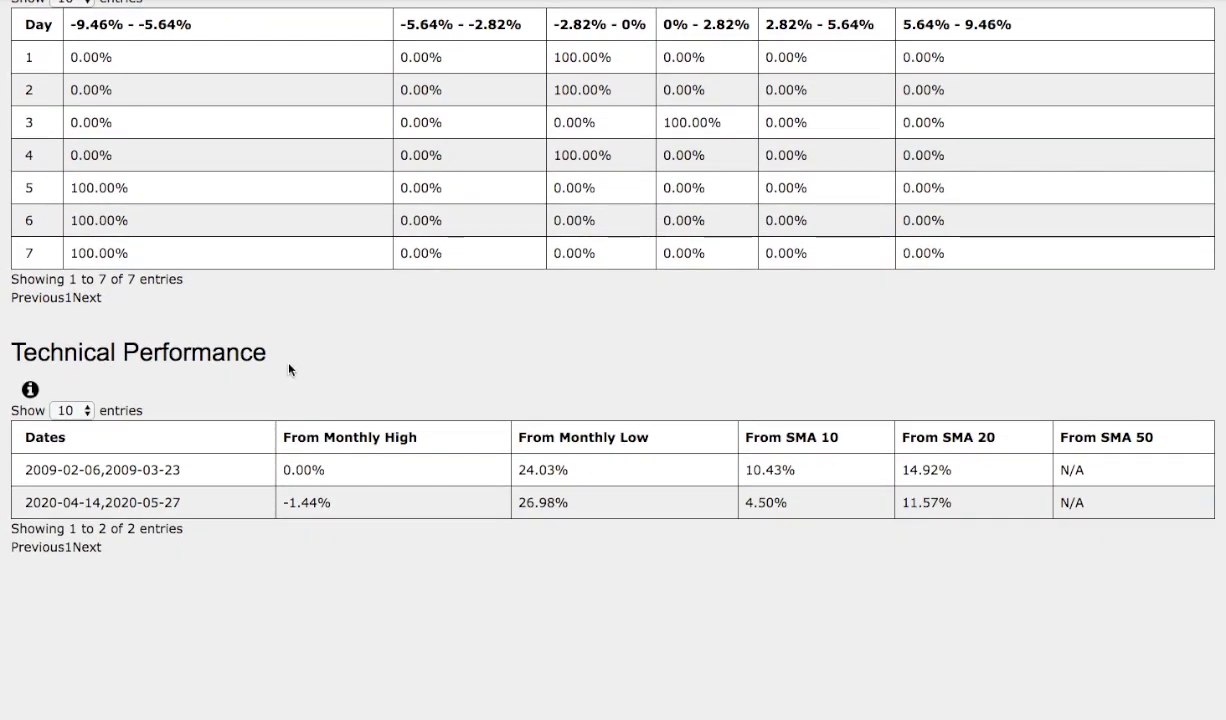
pyautogui.scroll(-10, 233, 400)
pyautogui.scroll(-13, 57, 397)
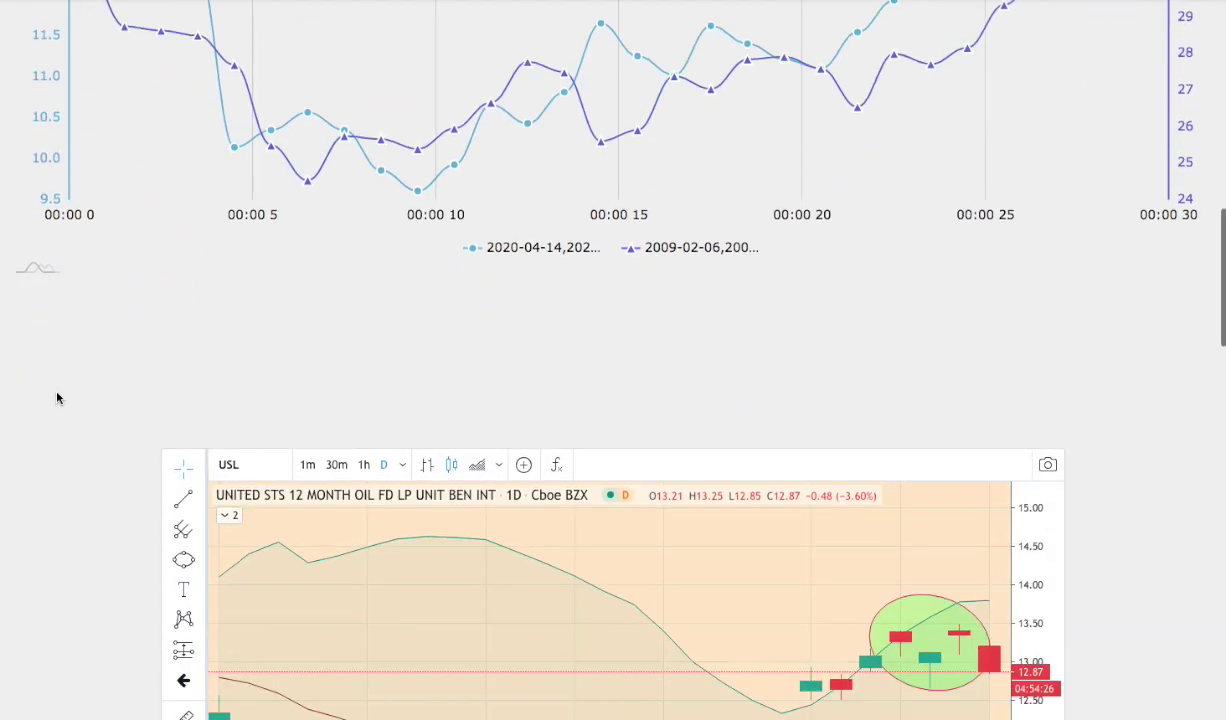
pyautogui.scroll(-15, 68, 398)
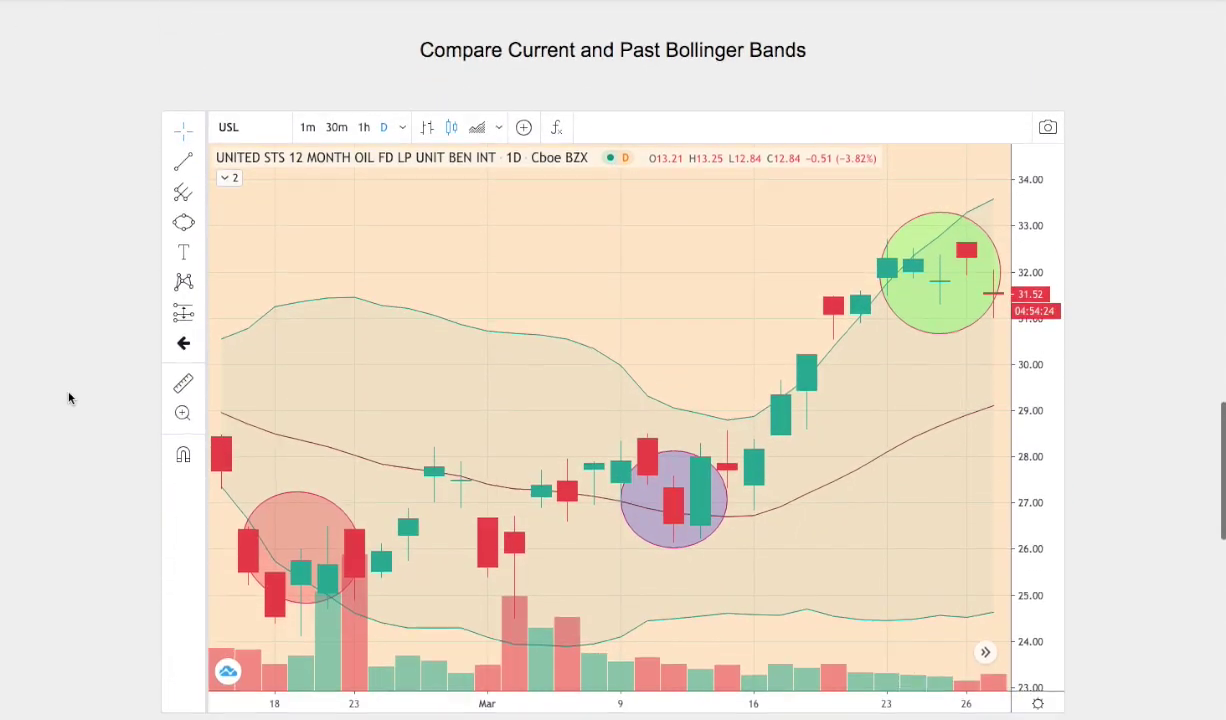
pyautogui.scroll(-4, 72, 397)
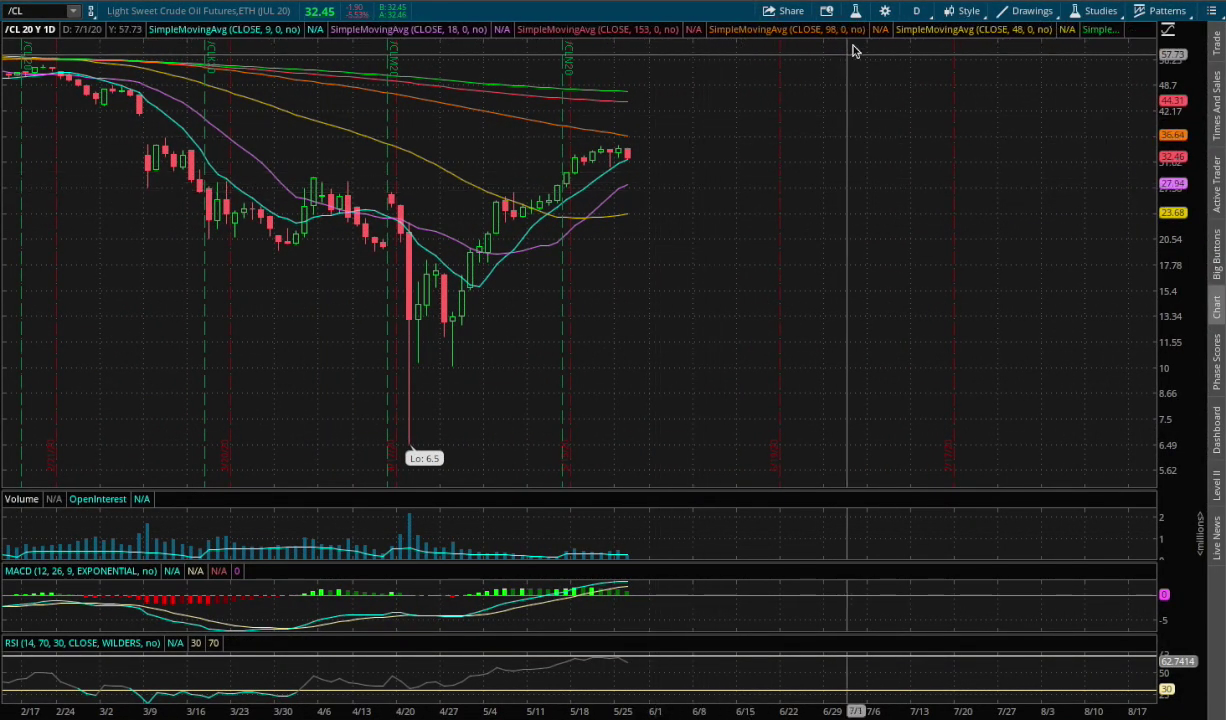
# Switch /CL to 180 D : 1h, zoom into late May, then change to 180 D : 4h bars.
pyautogui.click(916, 14)
pyautogui.click(870, 170)
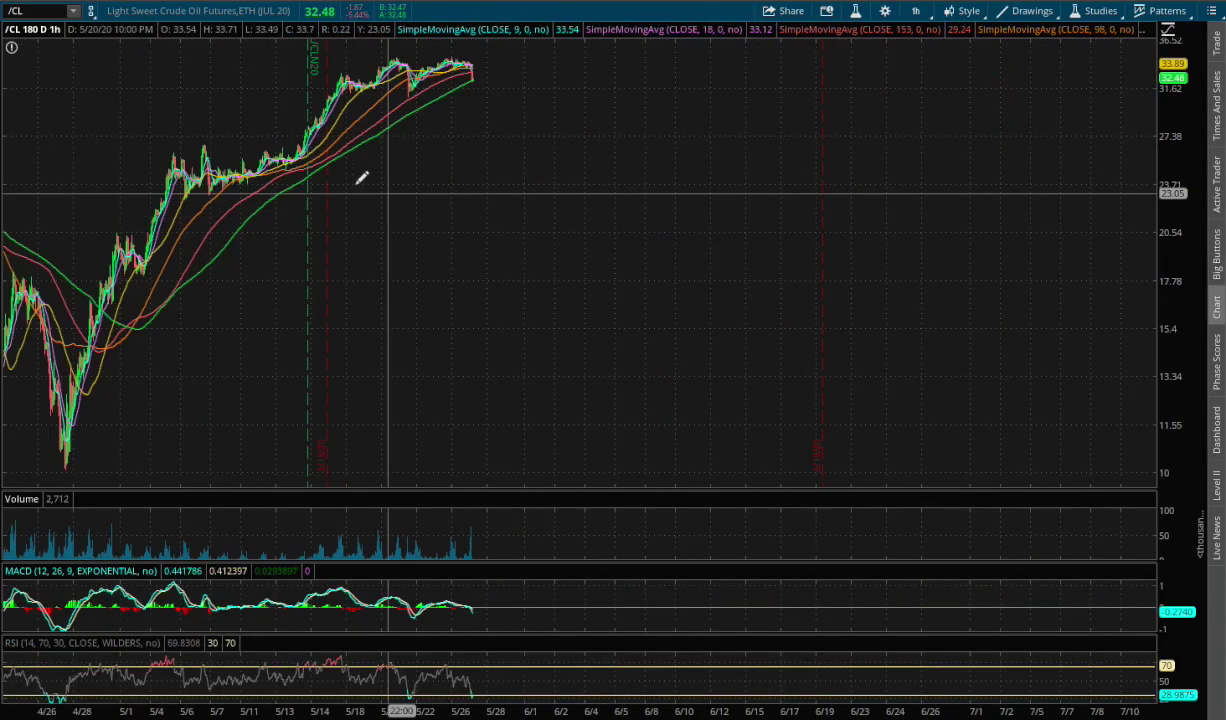
pyautogui.moveTo(275, 185); pyautogui.dragTo(657, 200)
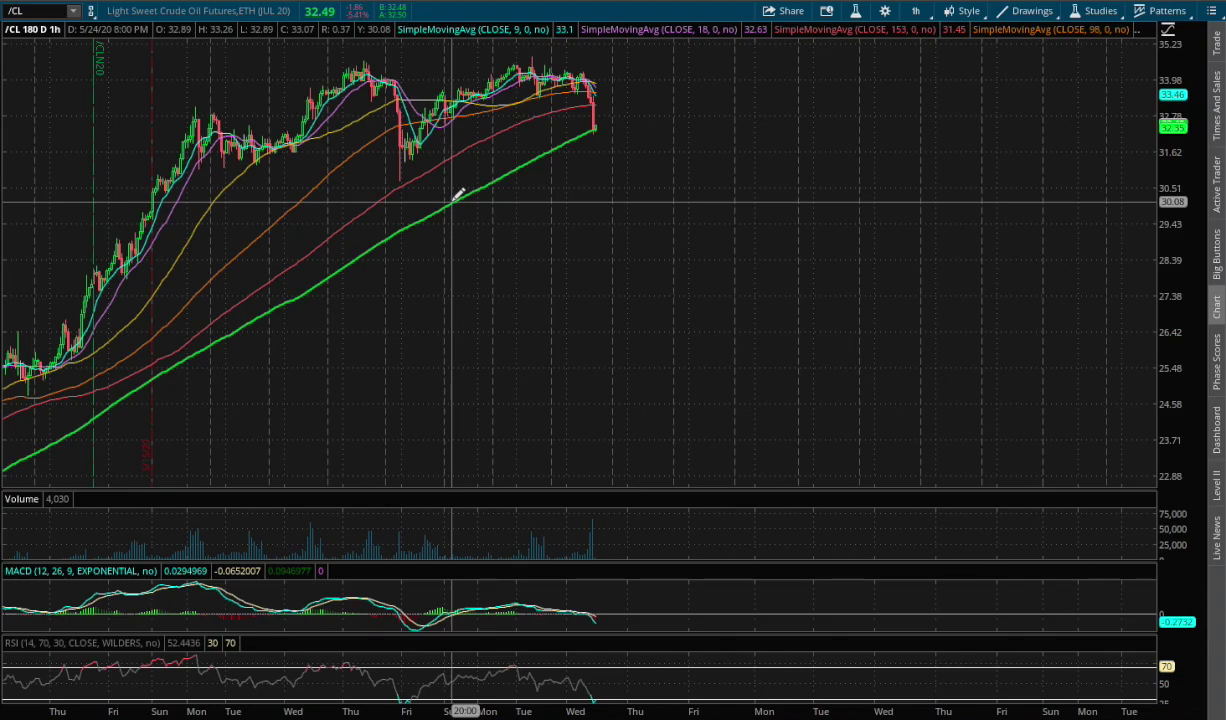
pyautogui.click(915, 11)
pyautogui.click(856, 167)
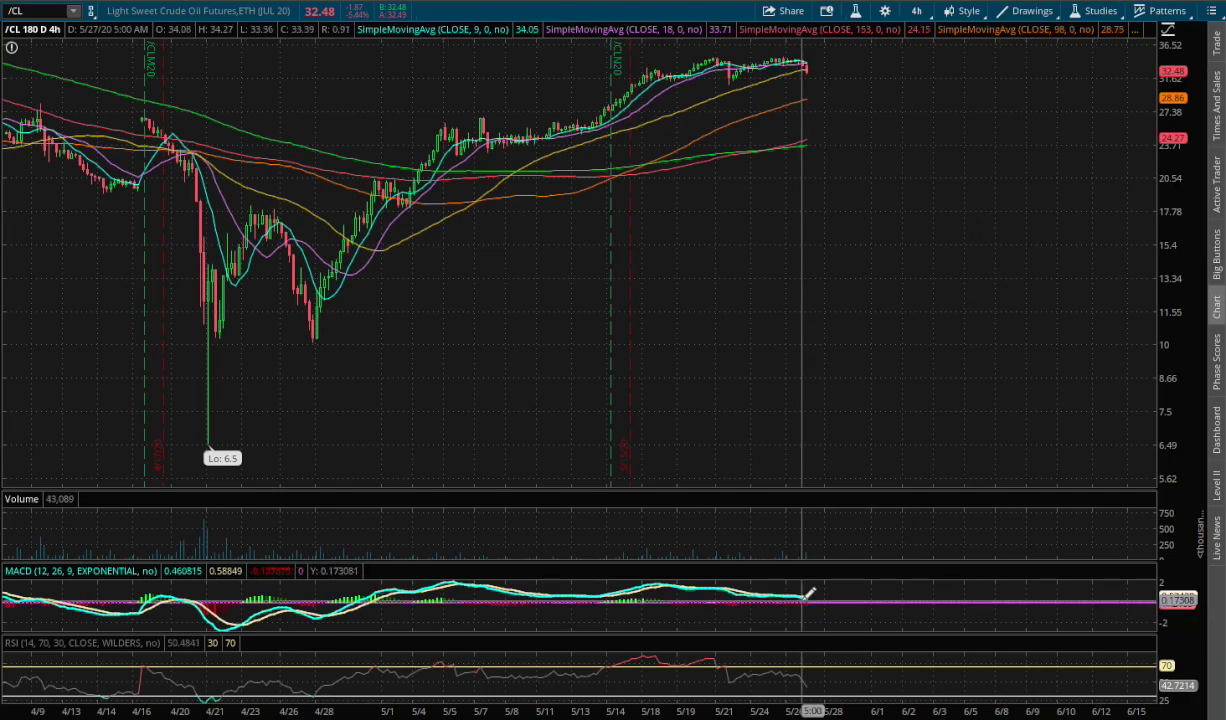
# Return the /CL chart to 20 Y : 1D bars and zoom into the 2020 candles.
pyautogui.click(916, 10)
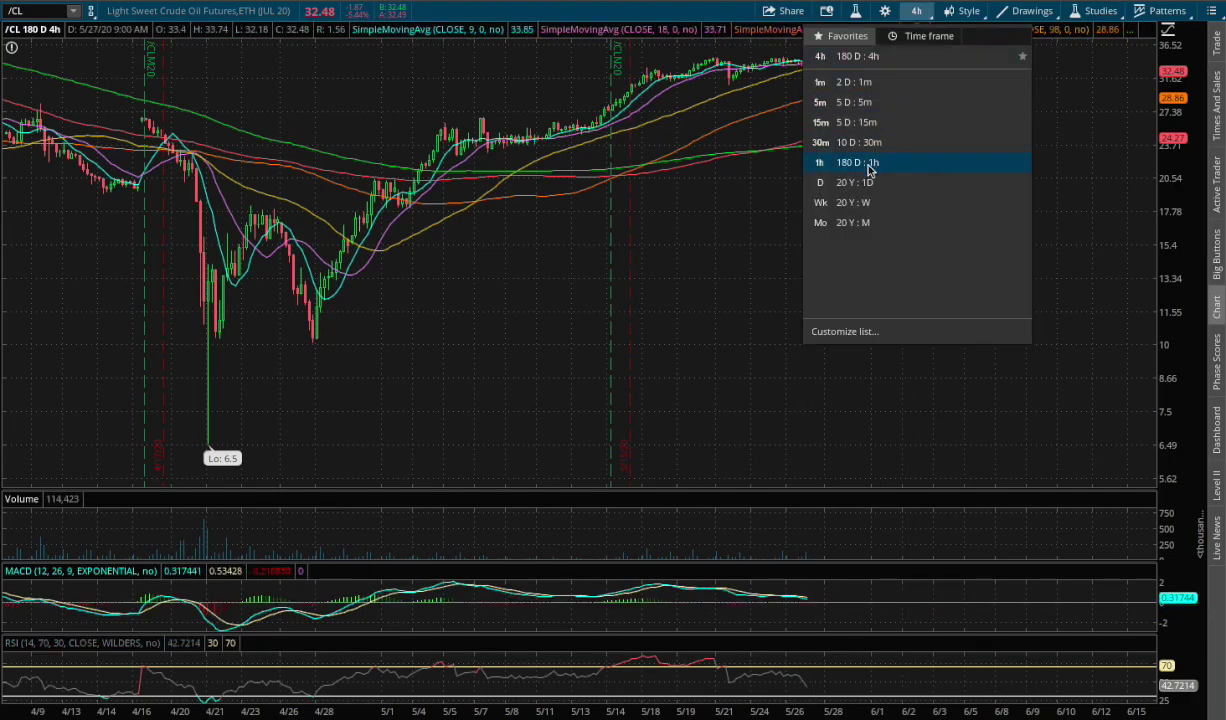
pyautogui.click(847, 191)
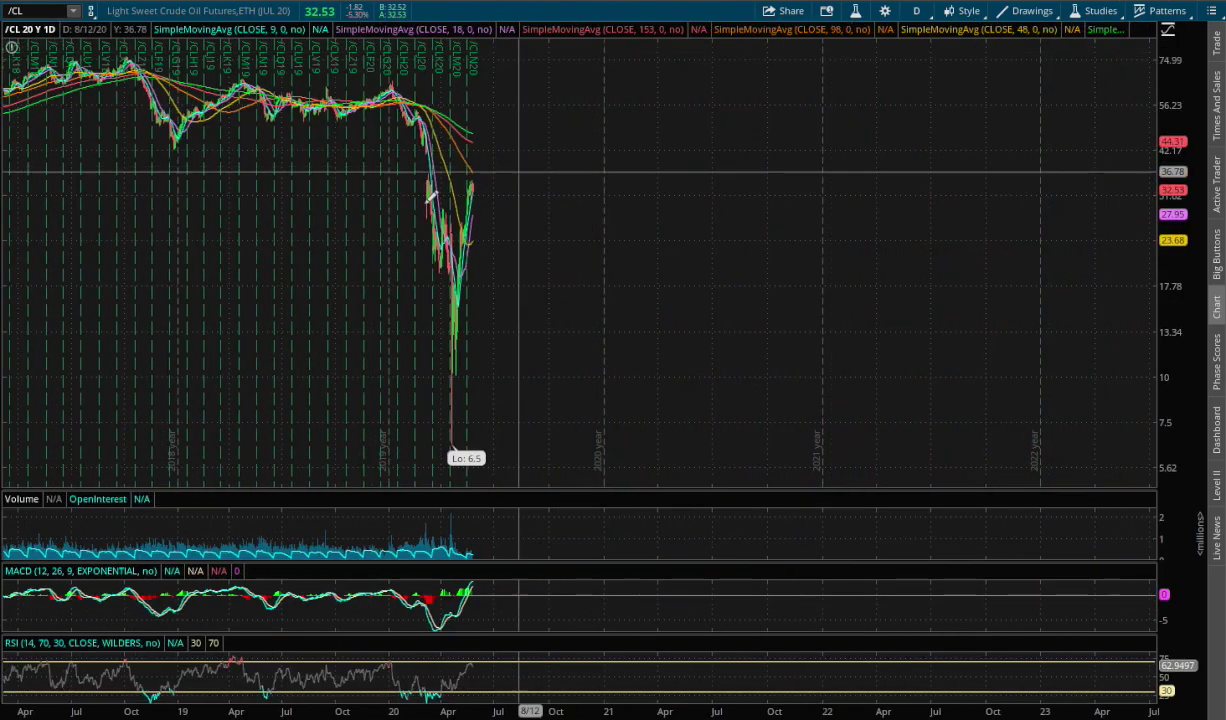
pyautogui.moveTo(309, 200); pyautogui.dragTo(665, 252)
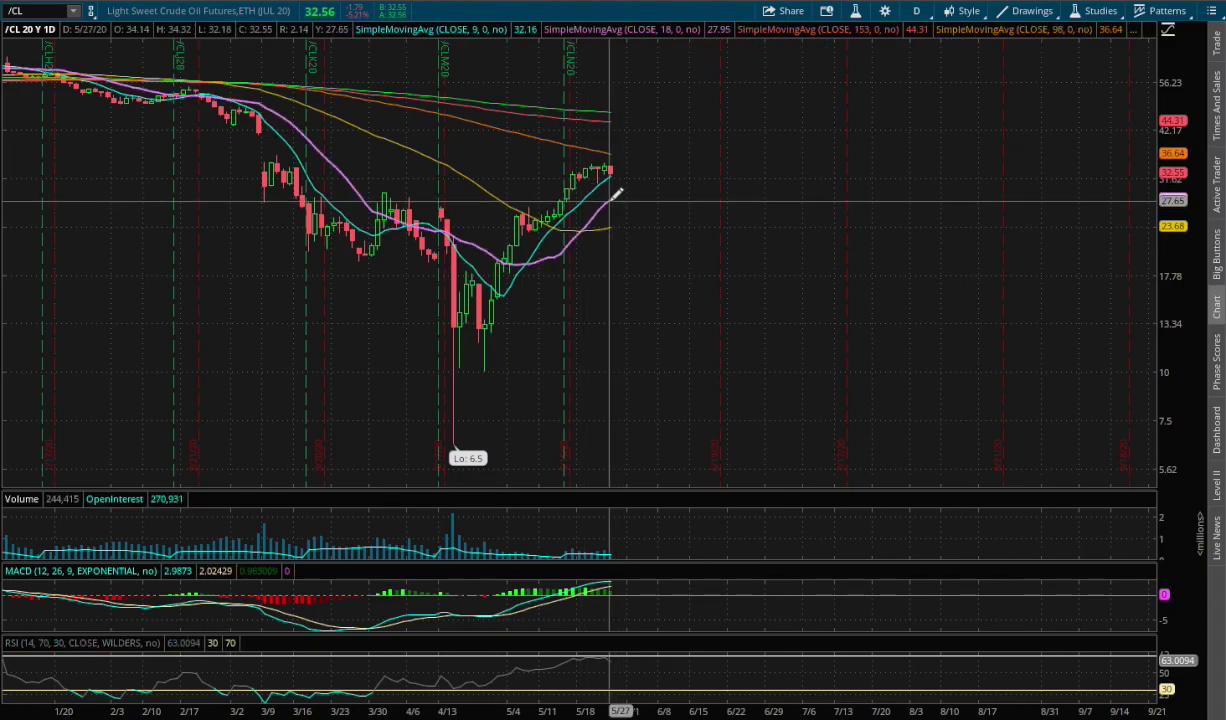
# Draw a Price Level support line near 27.95 and a trendline from the latest candle down to it.
pyautogui.moveTo(1133, 532)
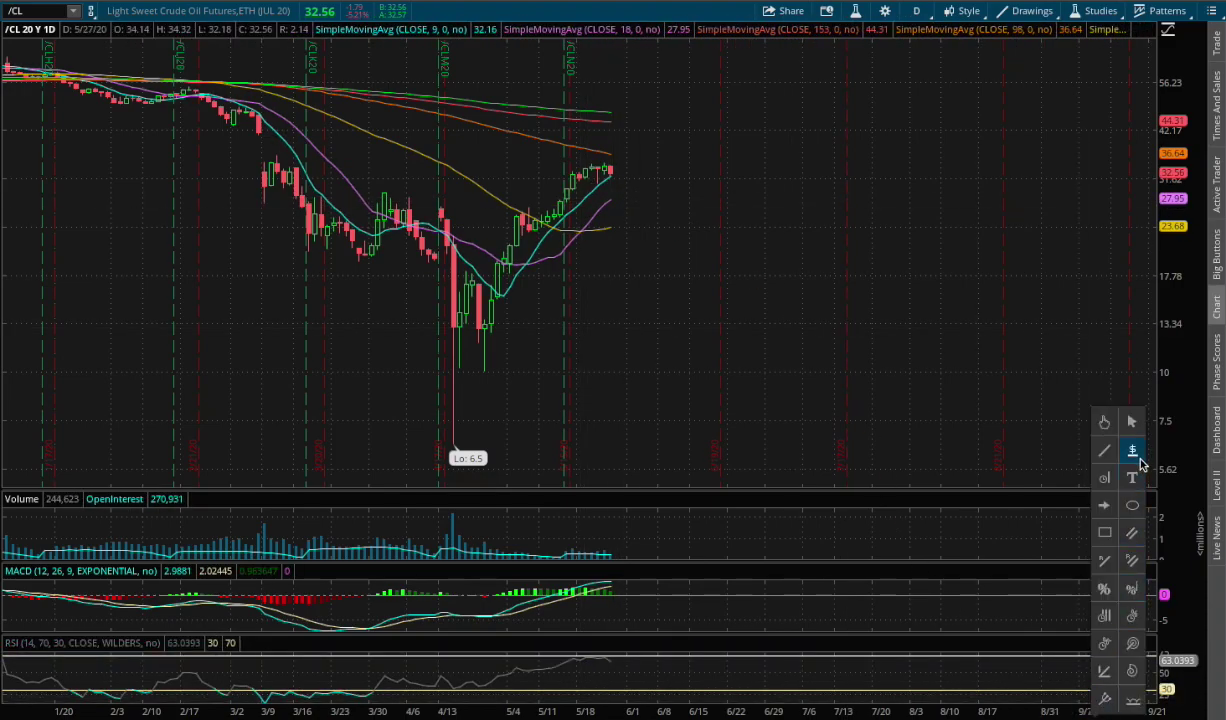
pyautogui.click(1135, 455)
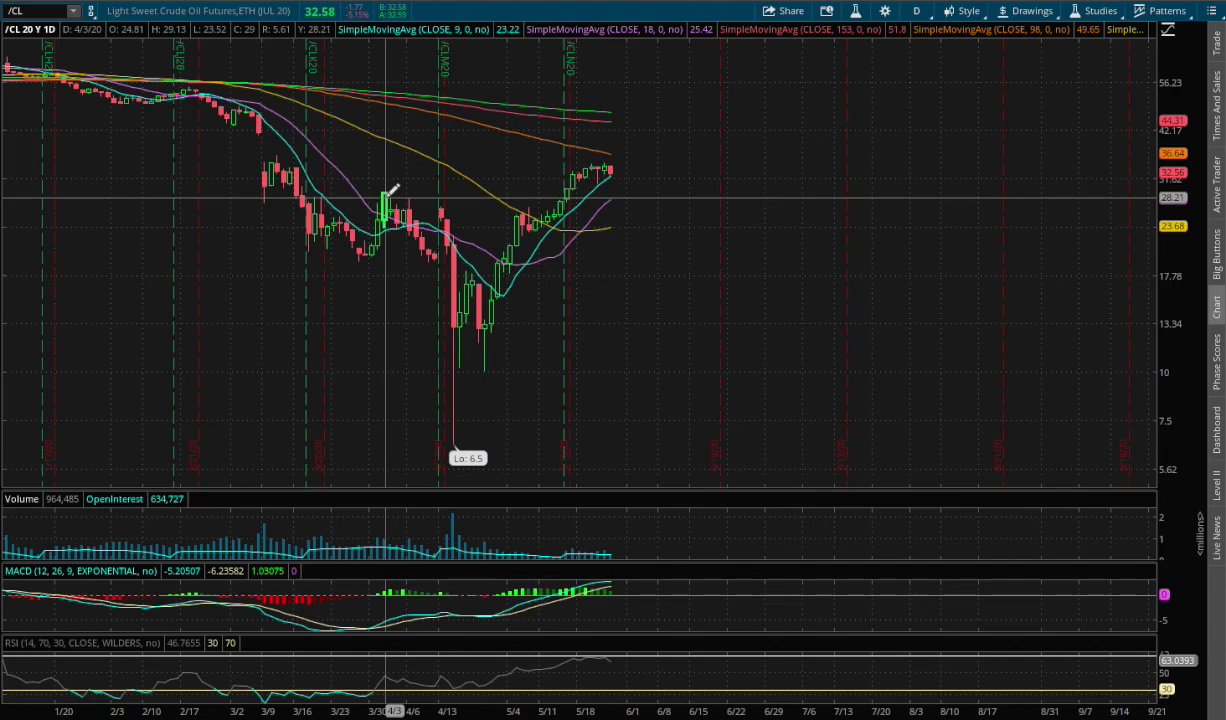
pyautogui.click(386, 198)
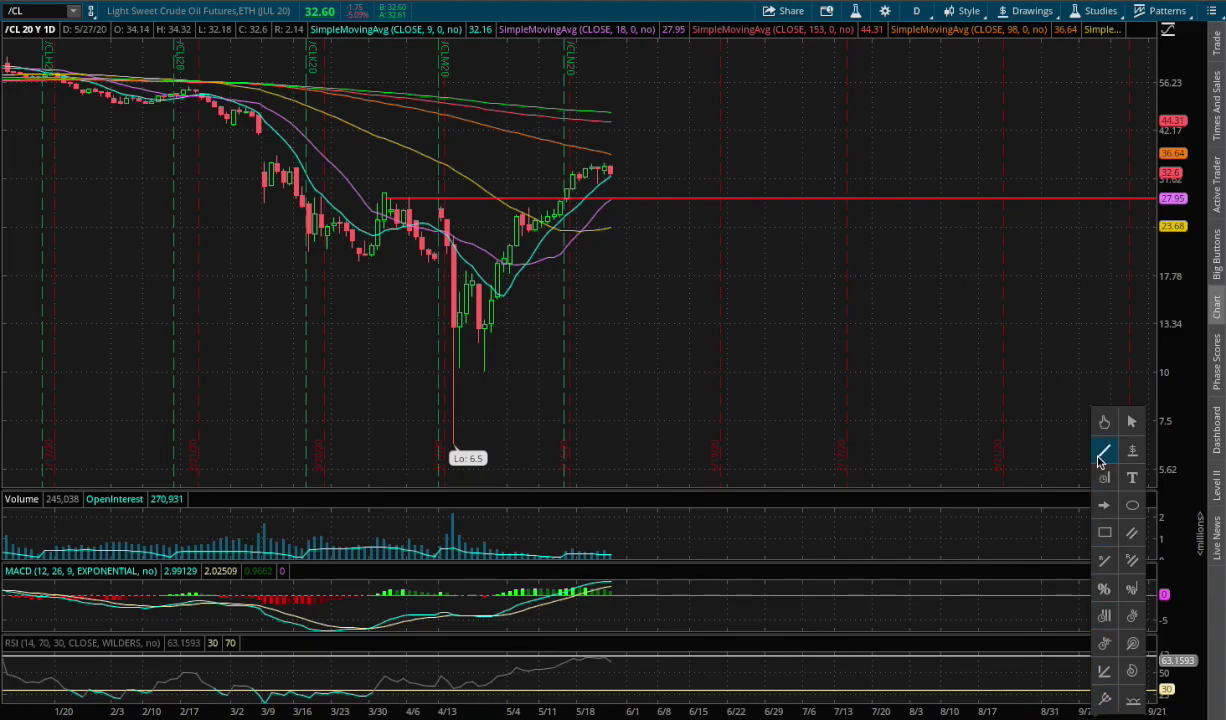
pyautogui.moveTo(611, 171); pyautogui.dragTo(657, 197)
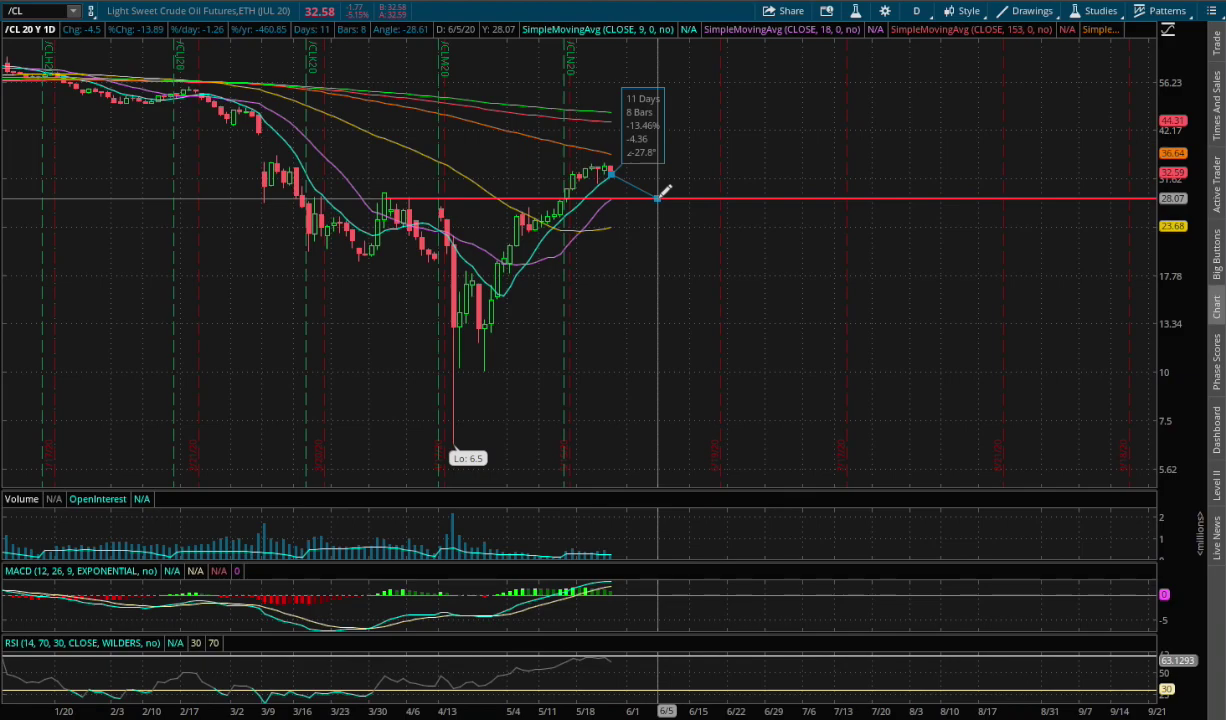
pyautogui.moveTo(657, 197); pyautogui.dragTo(657, 197)
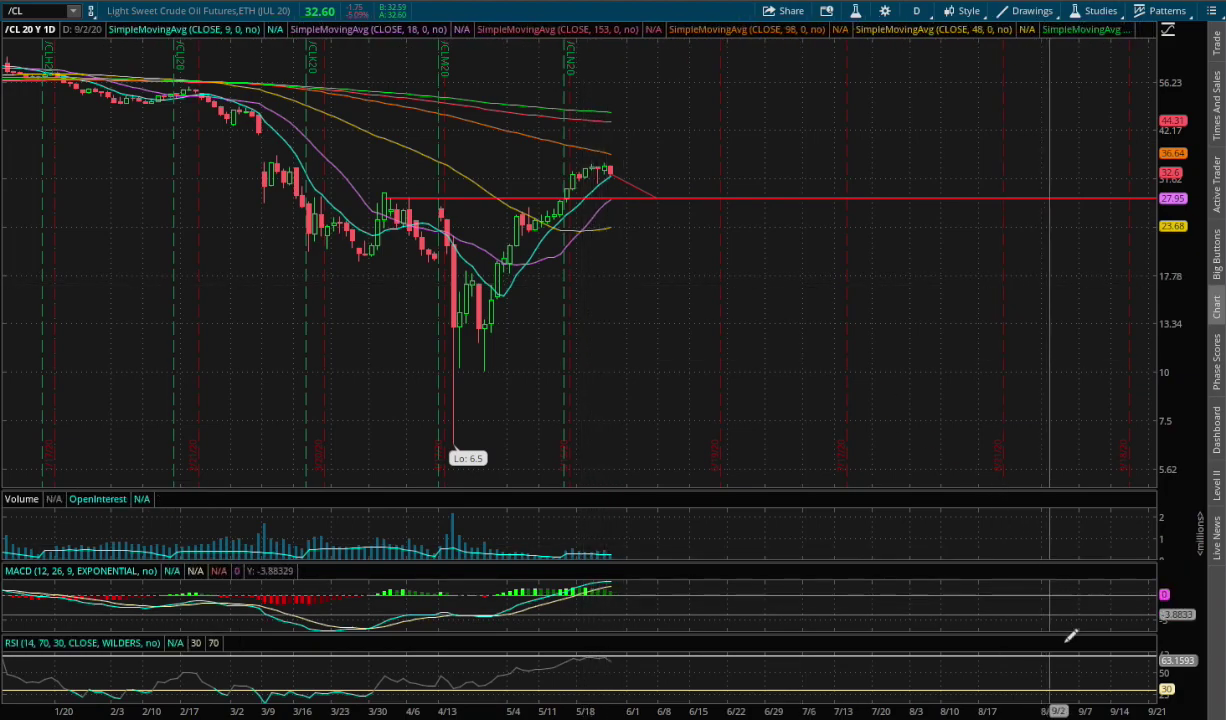
# Draw a trendline from the latest /CL candle up to about 36.55 around 6/10.
pyautogui.moveTo(1090, 712)
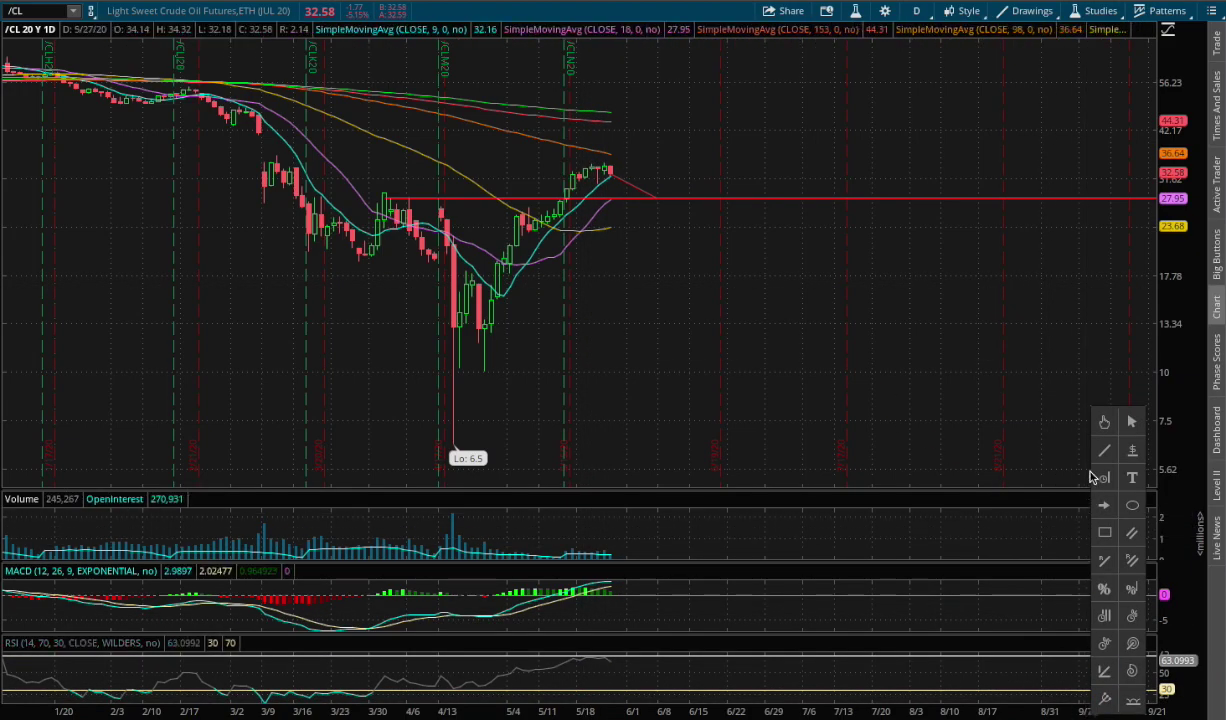
pyautogui.click(1131, 452)
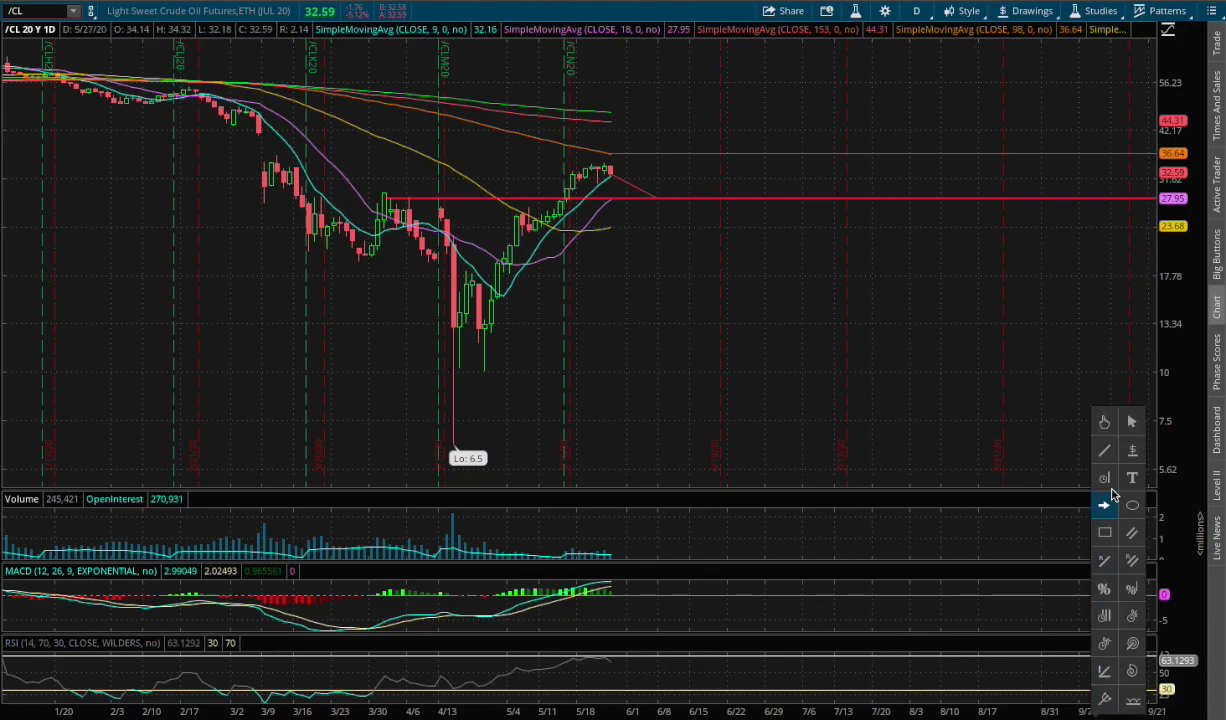
pyautogui.click(616, 170)
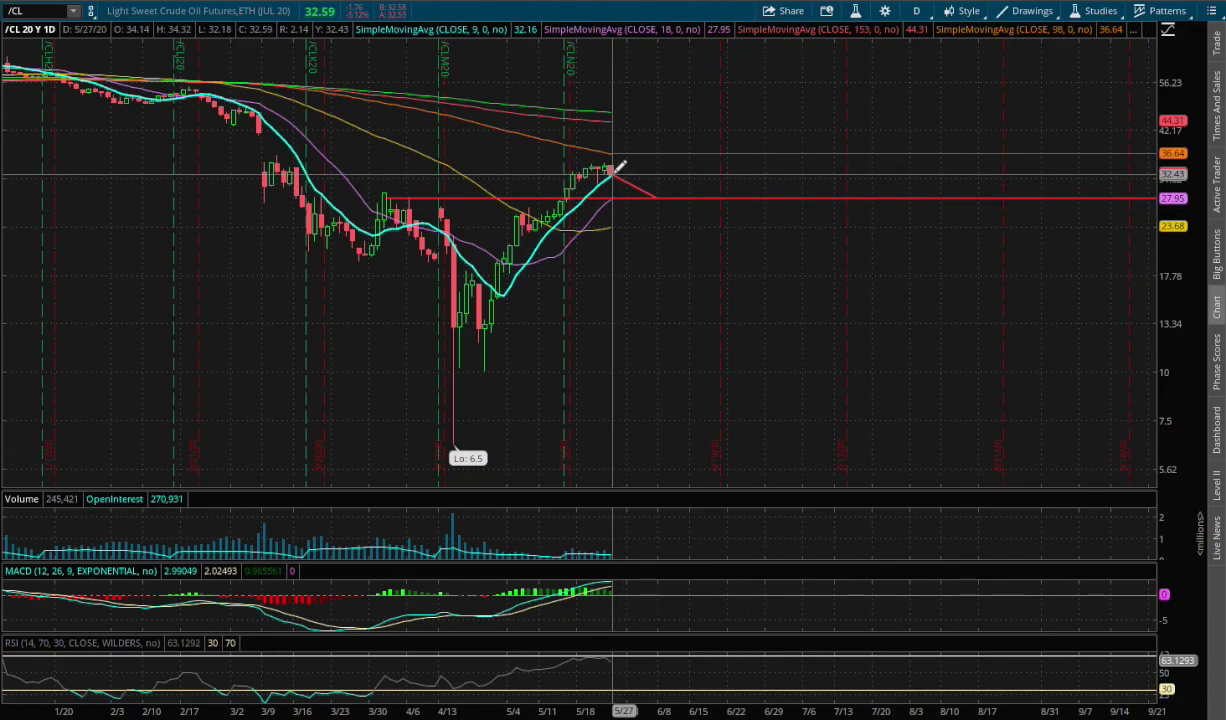
pyautogui.click(672, 153)
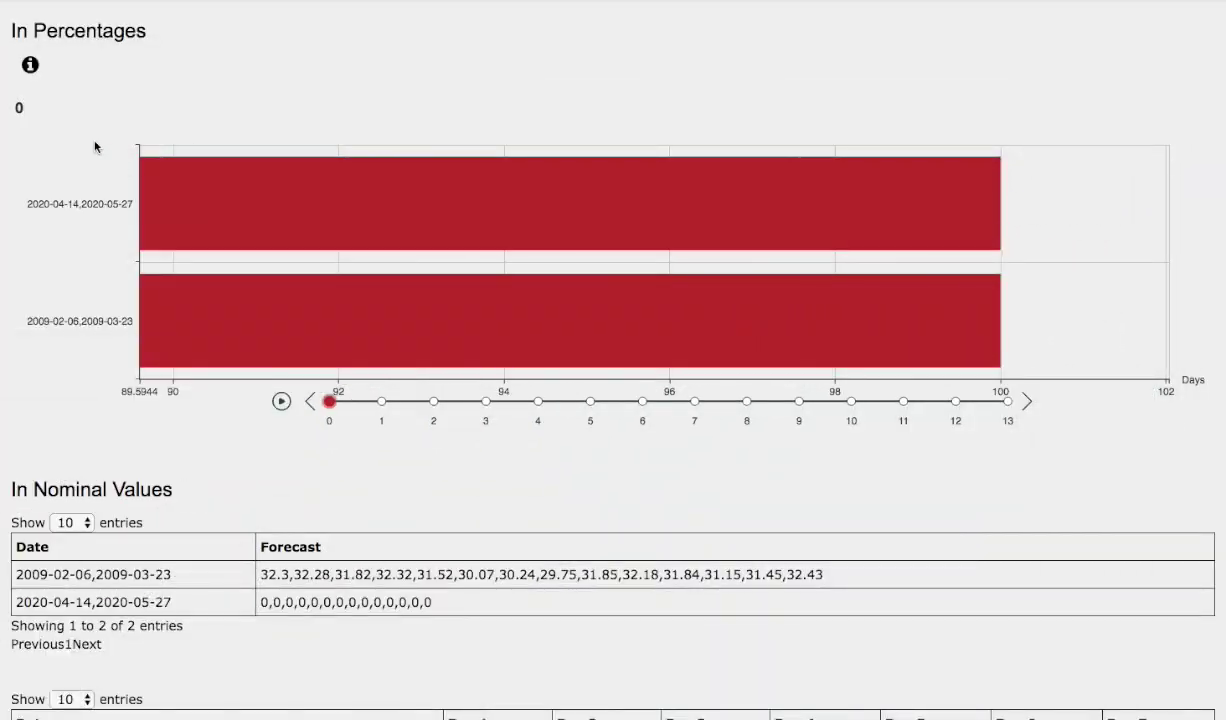
# Scroll the USL report back to Analyzing USL and the Day By Day Probability table.
pyautogui.scroll(8, 96, 150)
pyautogui.scroll(20, 96, 150)
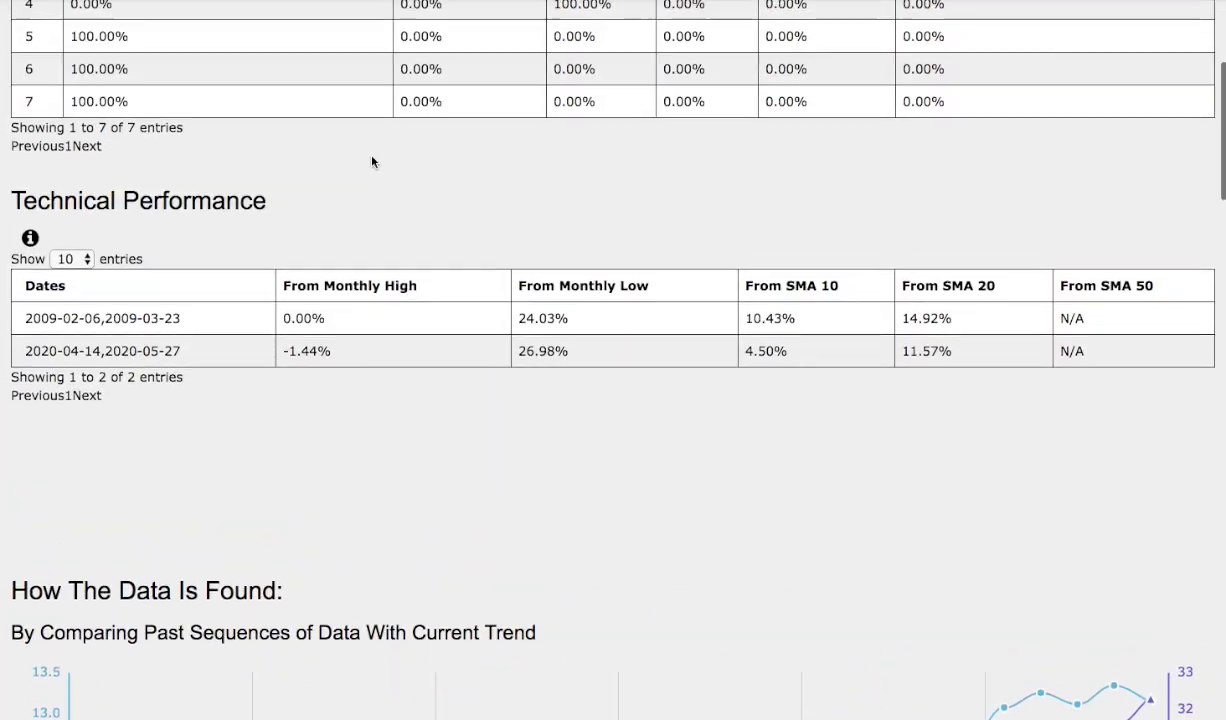
pyautogui.scroll(-2, 464, 157)
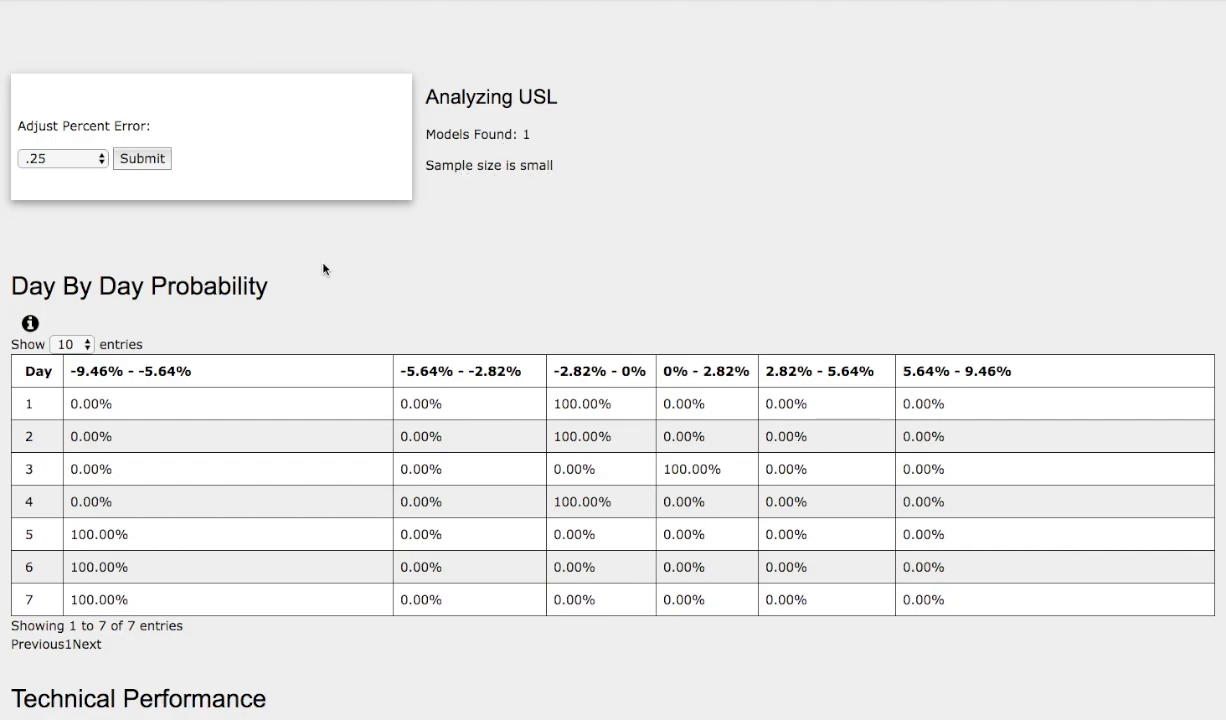
# Step the In Percentages bar chart through days 1 to 7 with the timeline slider.
pyautogui.scroll(-9, 300, 296)
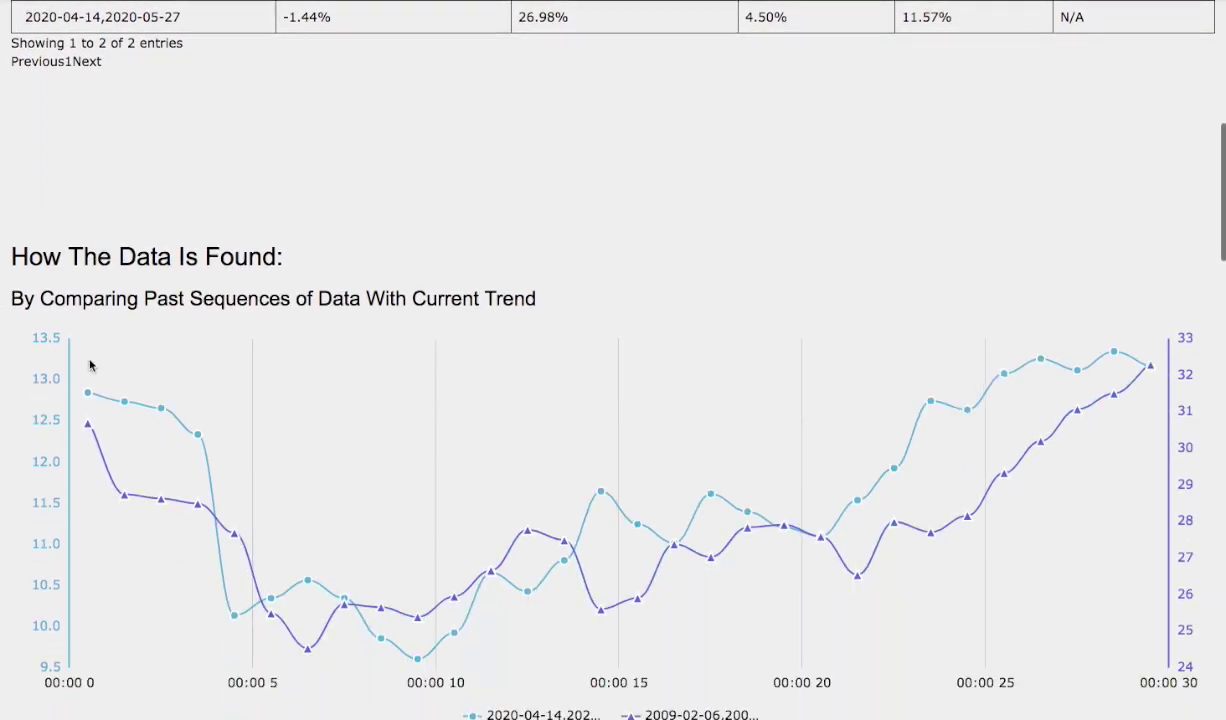
pyautogui.scroll(-15, 70, 370)
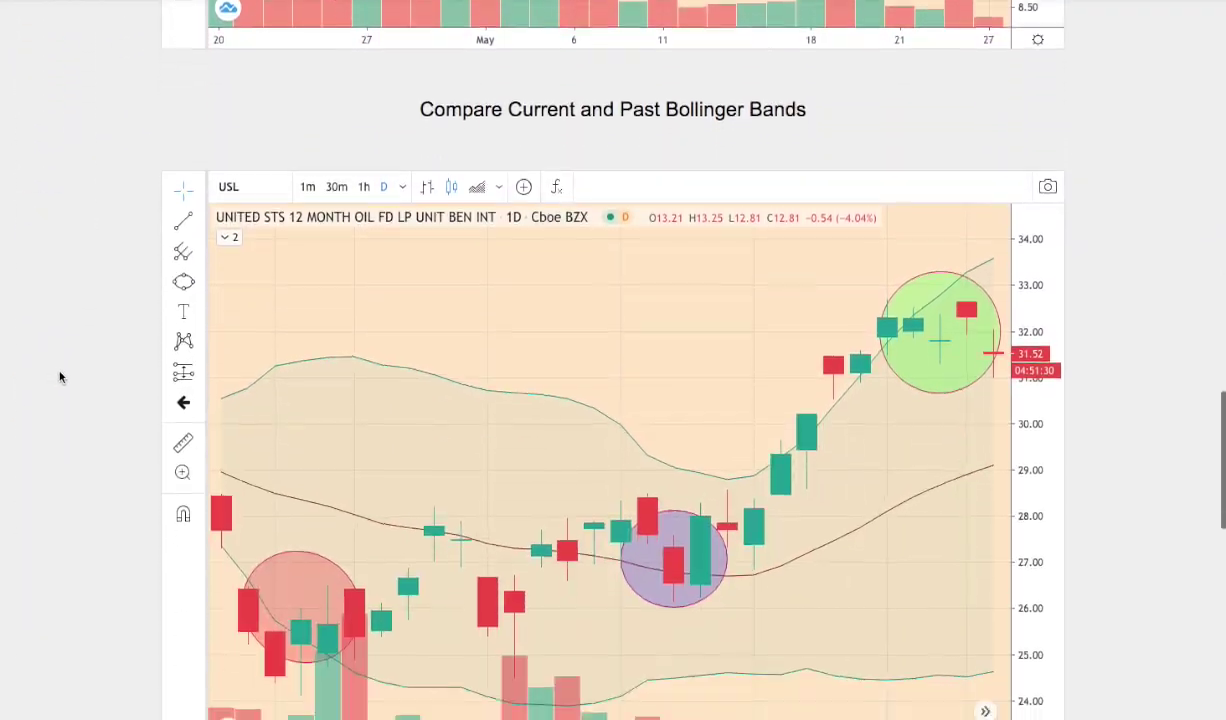
pyautogui.scroll(-8, 60, 376)
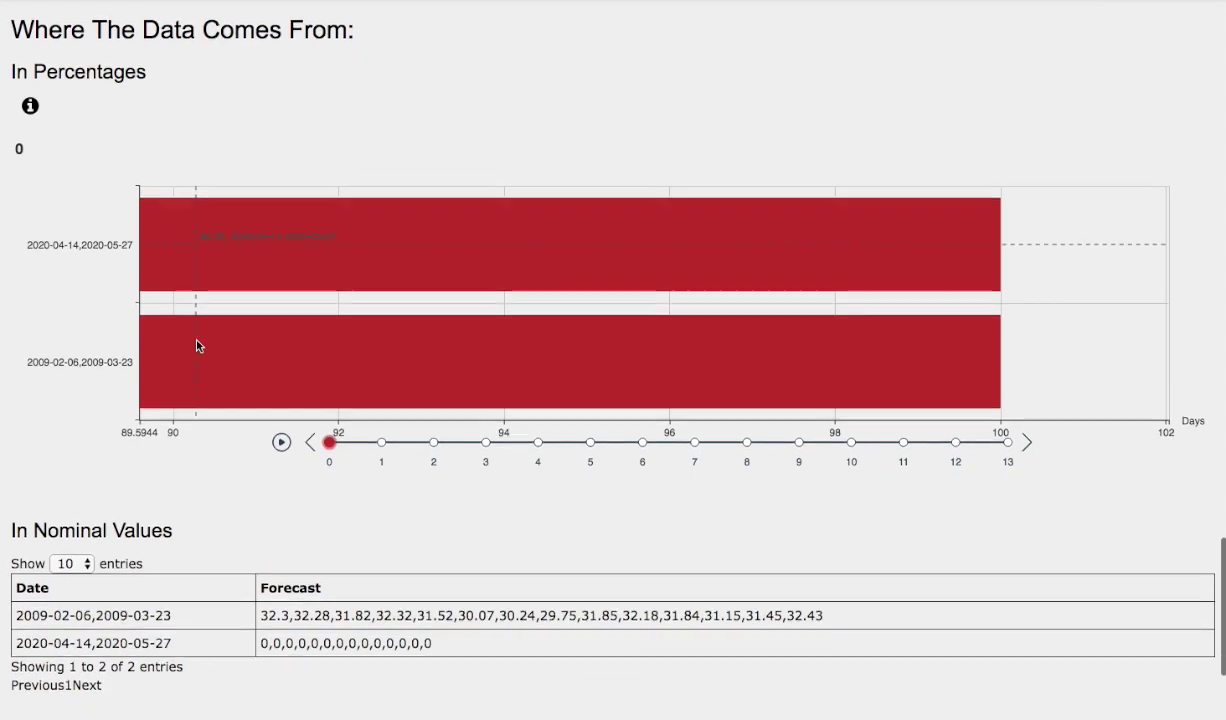
pyautogui.click(382, 438)
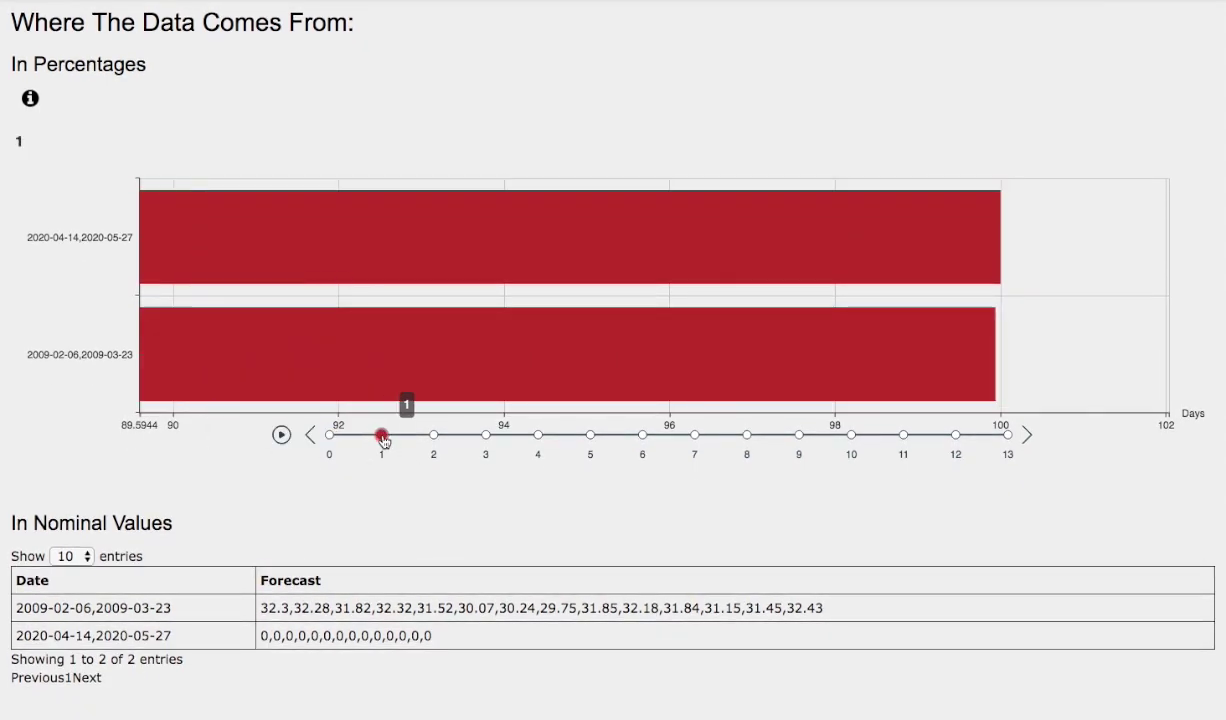
pyautogui.click(436, 437)
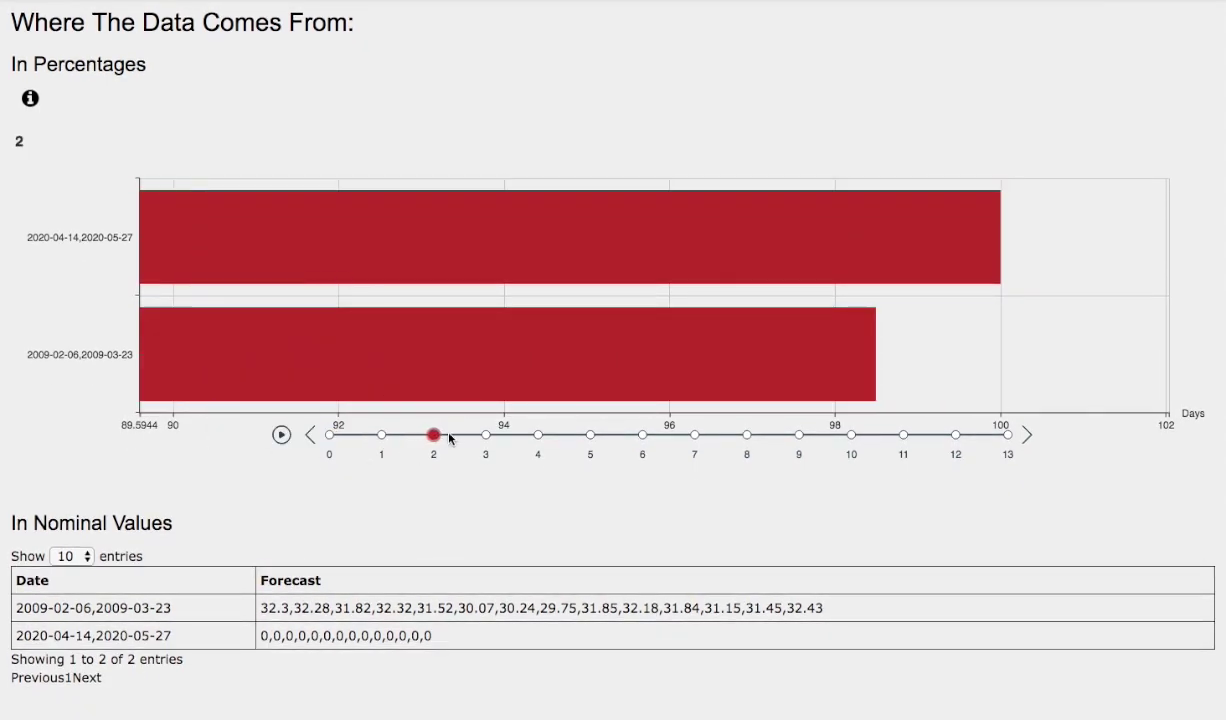
pyautogui.click(486, 437)
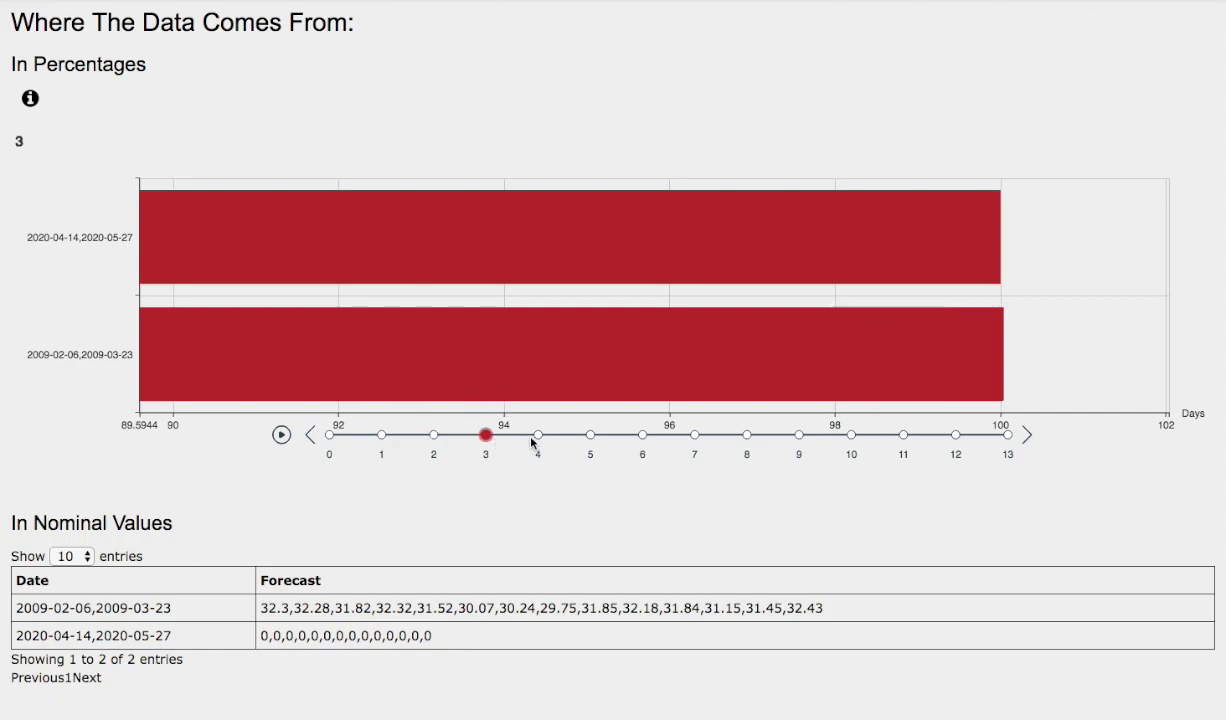
pyautogui.click(538, 436)
pyautogui.click(590, 436)
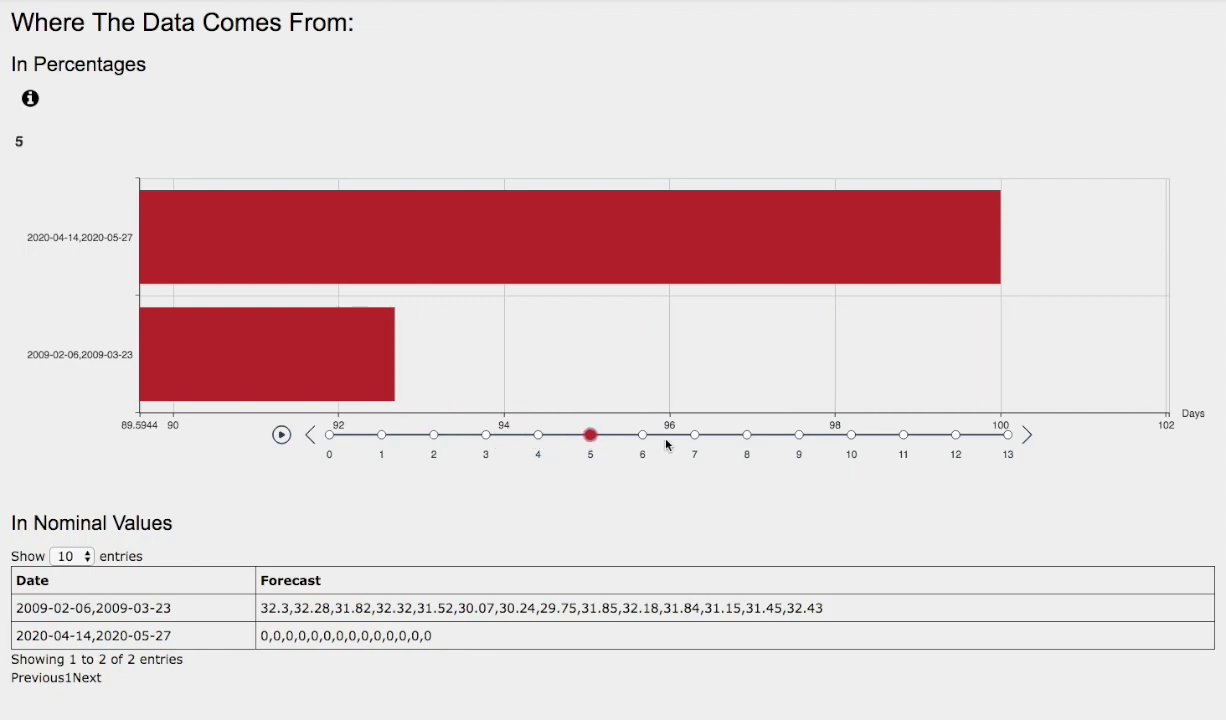
pyautogui.click(642, 436)
pyautogui.click(694, 436)
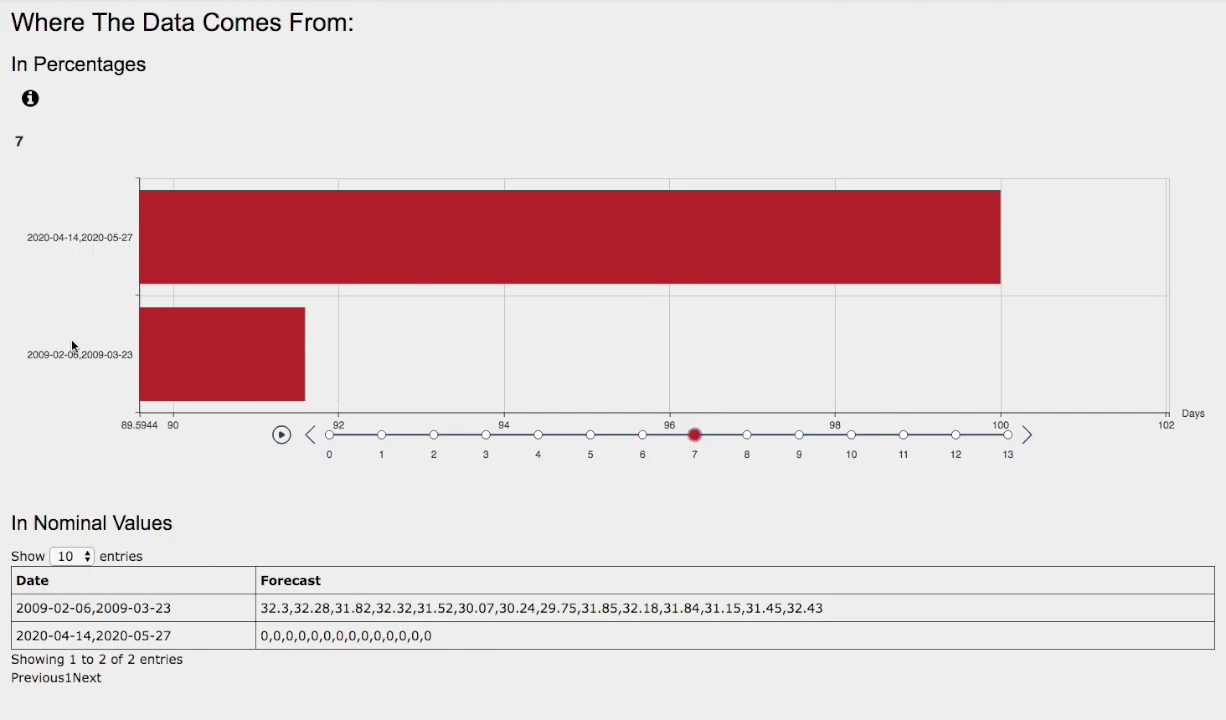
# Hide and restore the 2009-02-06 comparison series, then move down to the USL Bollinger chart.
pyautogui.scroll(15, 72, 330)
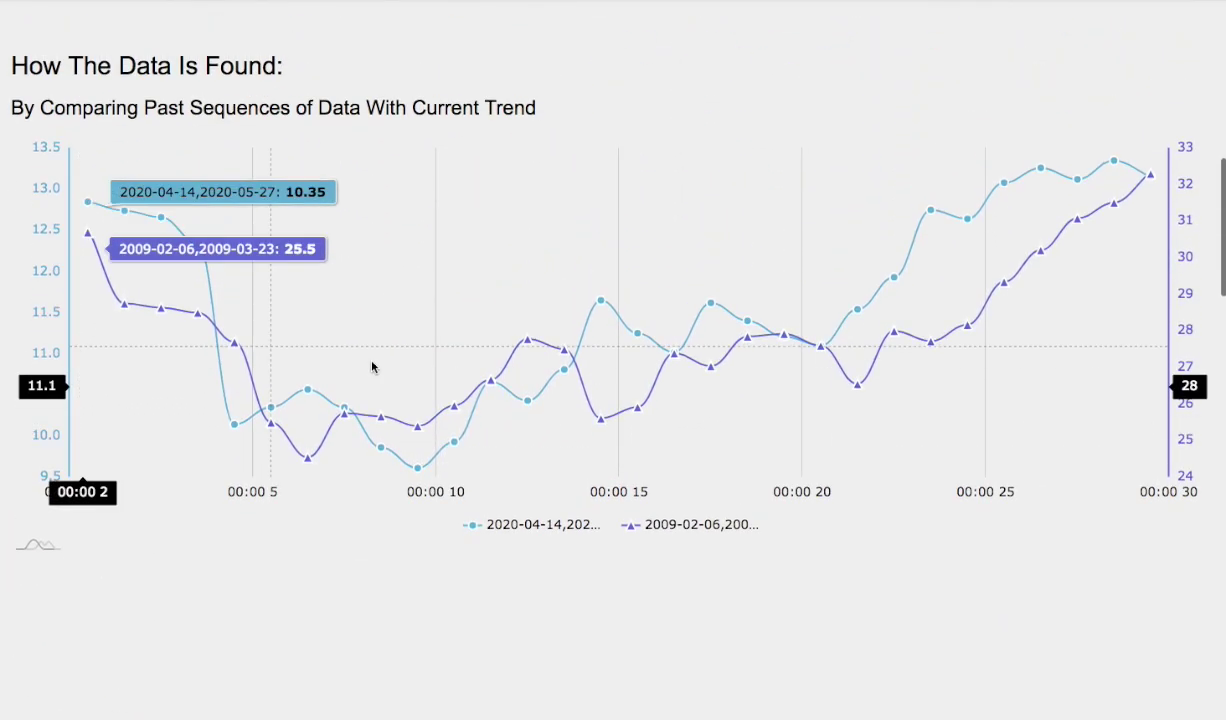
pyautogui.scroll(1, 371, 367)
pyautogui.click(650, 557)
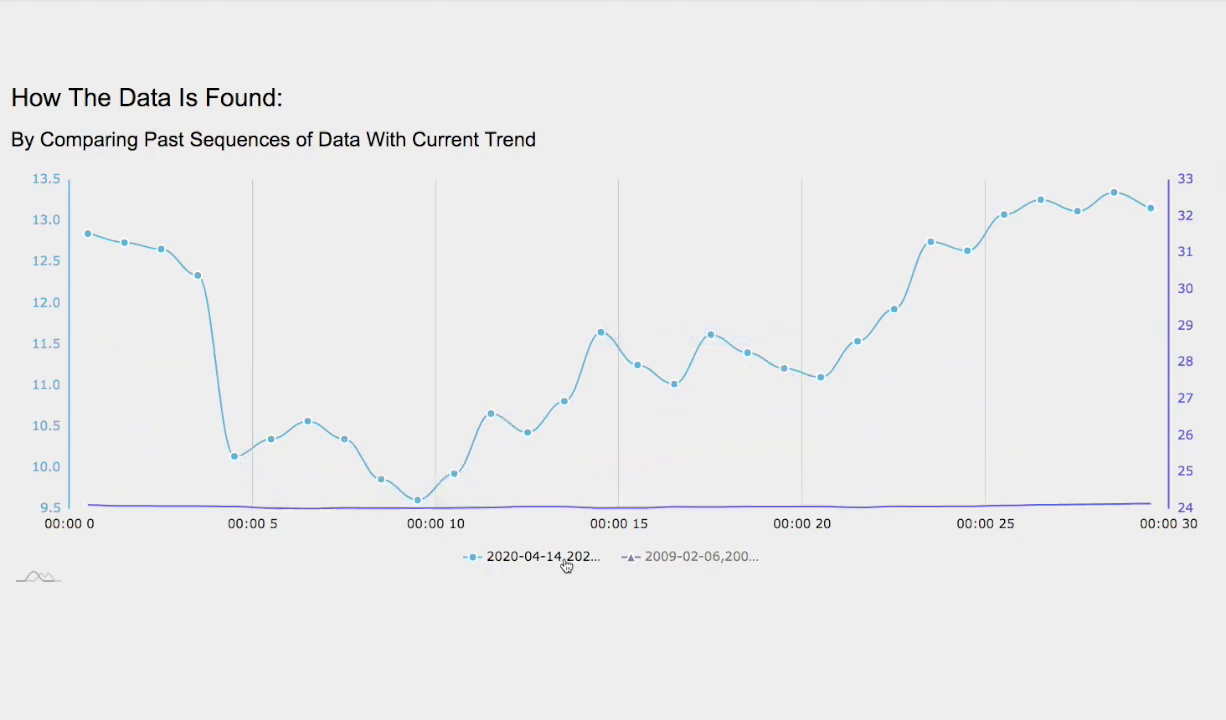
pyautogui.click(705, 562)
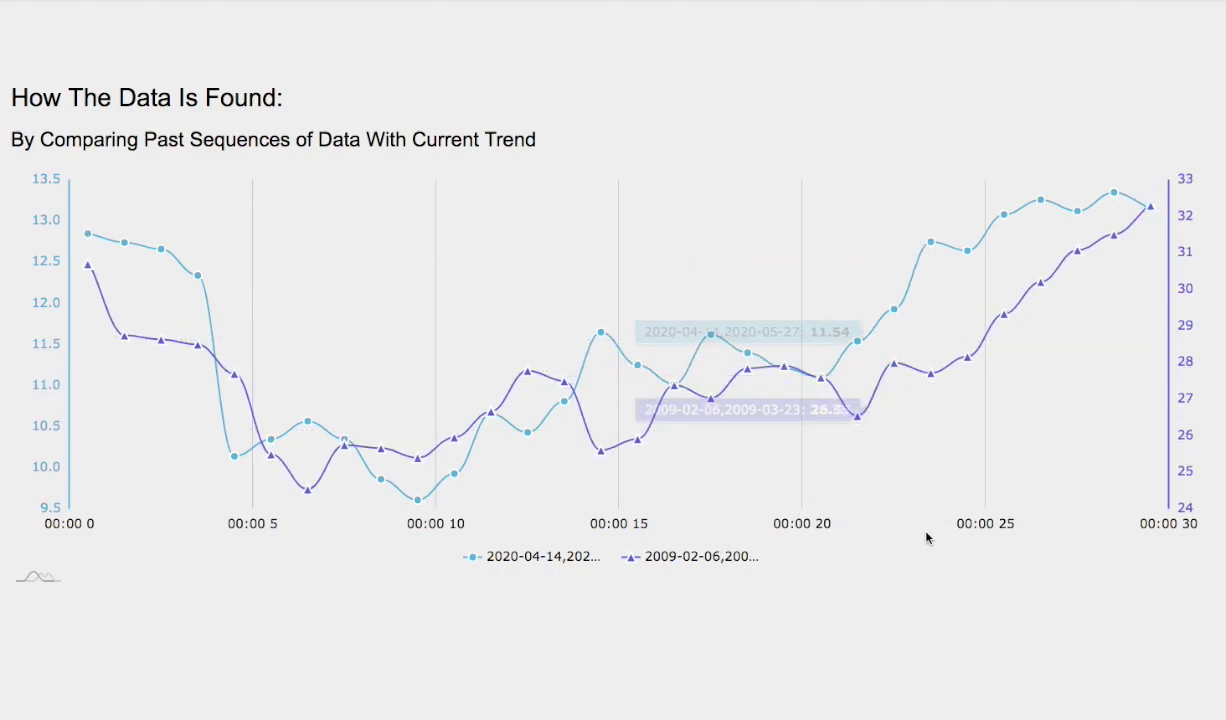
pyautogui.scroll(-3, 1100, 648)
pyautogui.scroll(-4, 1105, 631)
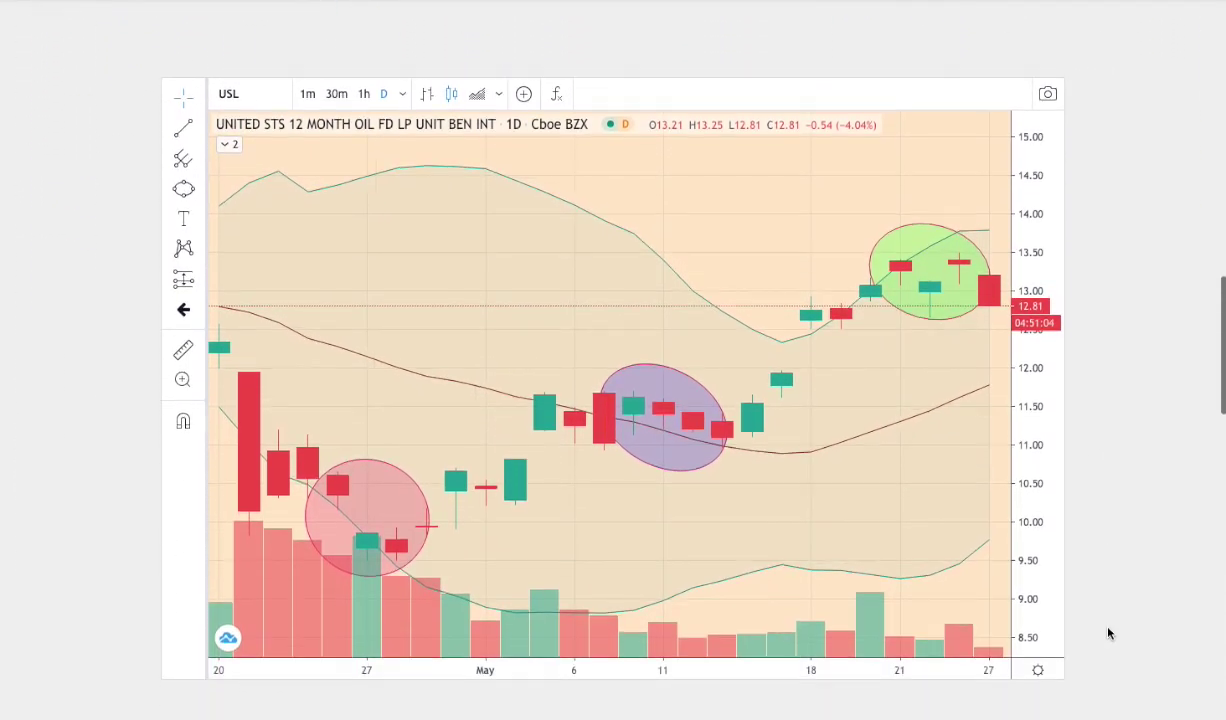
pyautogui.scroll(-8, 1096, 493)
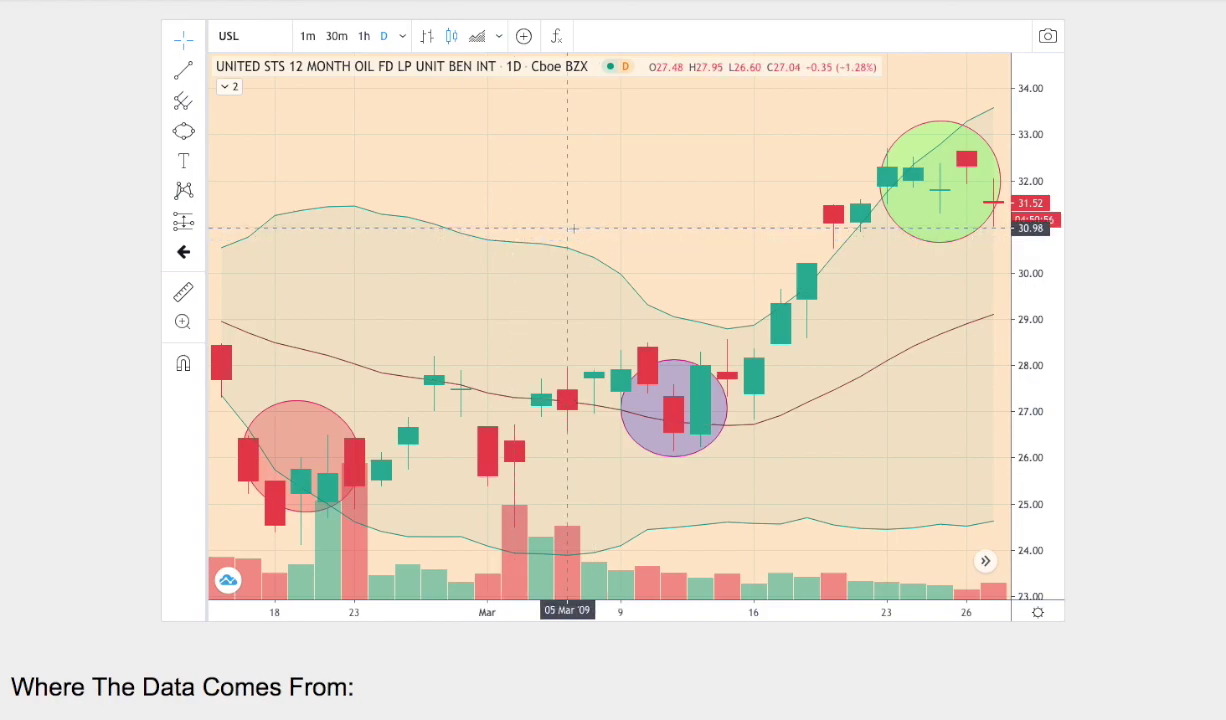
pyautogui.scroll(-10, 97, 193)
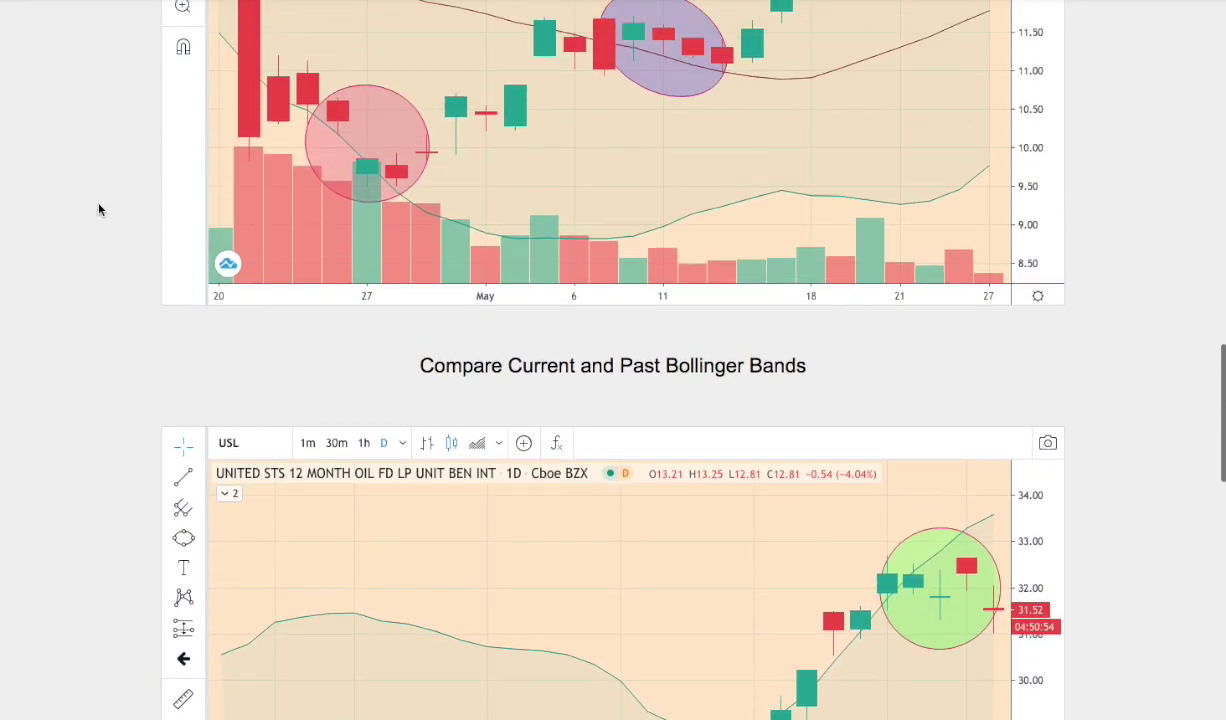
pyautogui.scroll(3, 96, 210)
pyautogui.scroll(1, 96, 213)
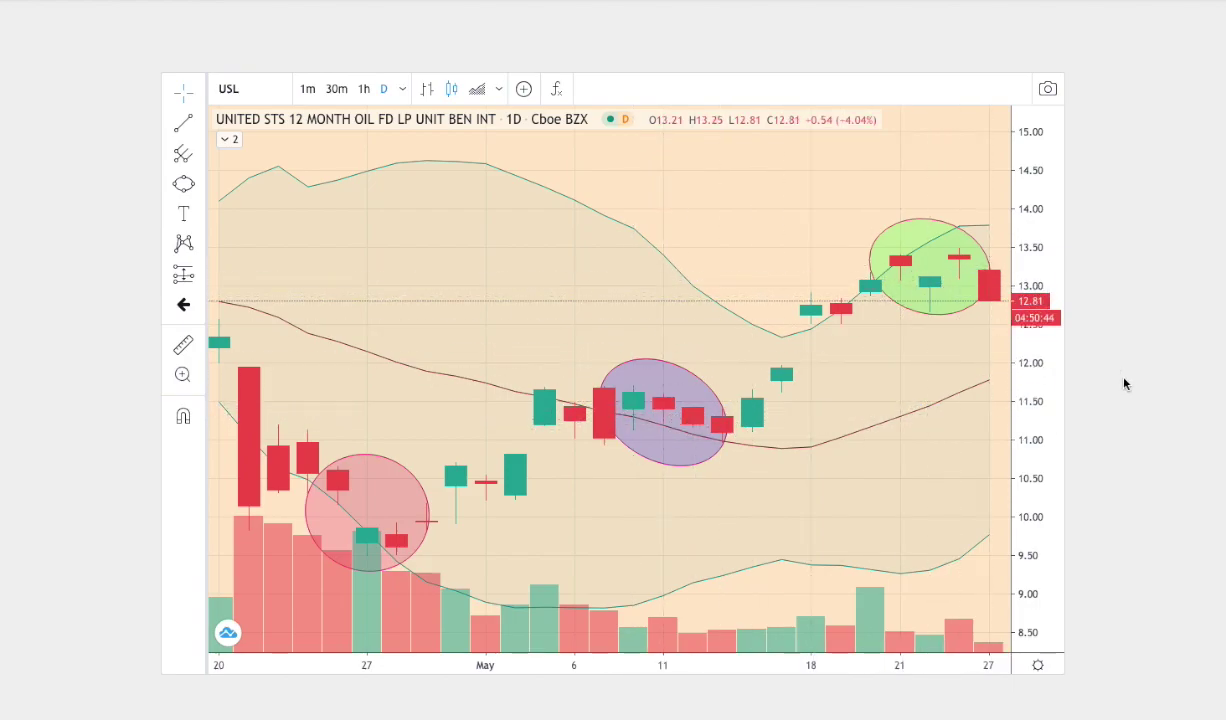
pyautogui.scroll(-7, 1119, 396)
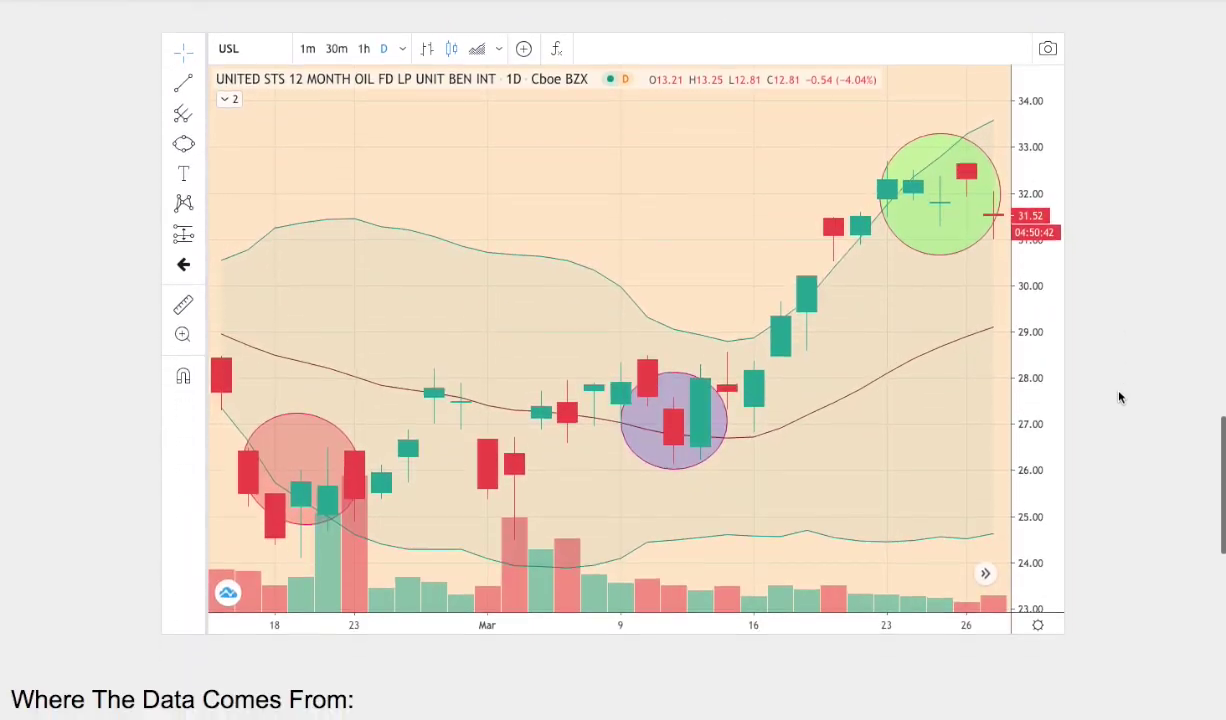
pyautogui.scroll(1, 1119, 397)
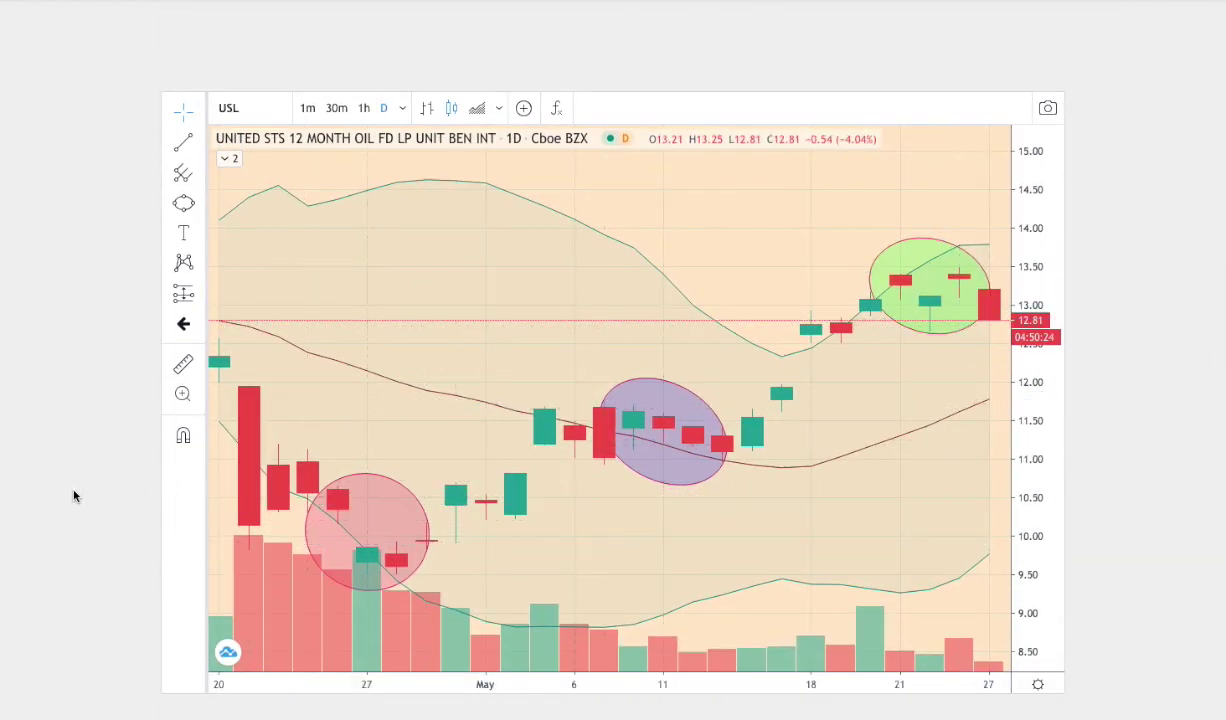
# Return to the day-7 In Percentages chart and read the lower bar's value.
pyautogui.scroll(-12, 73, 495)
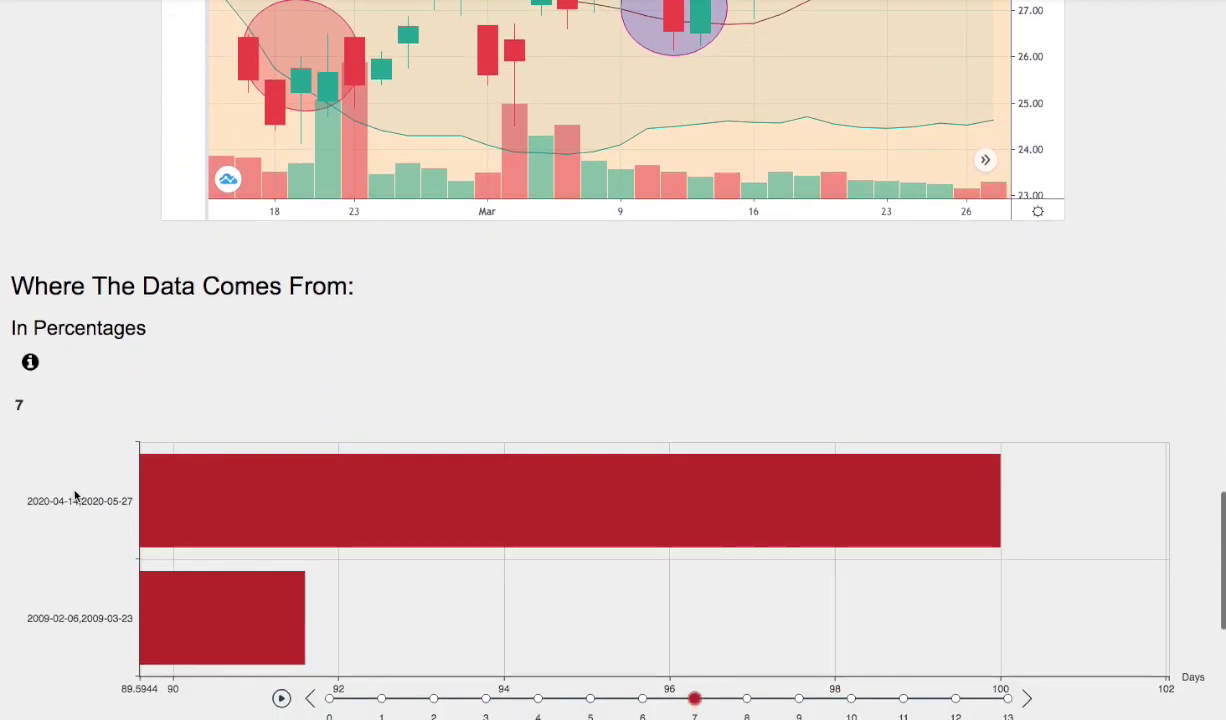
pyautogui.scroll(-5, 74, 495)
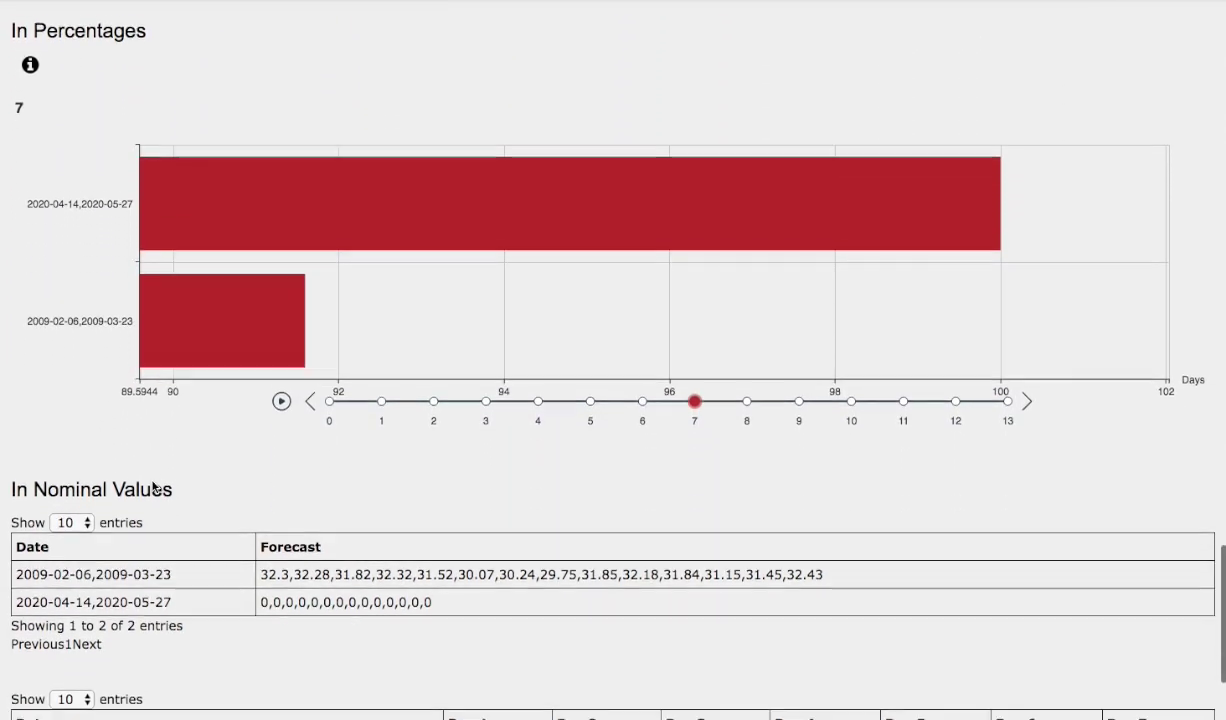
pyautogui.scroll(1, 263, 457)
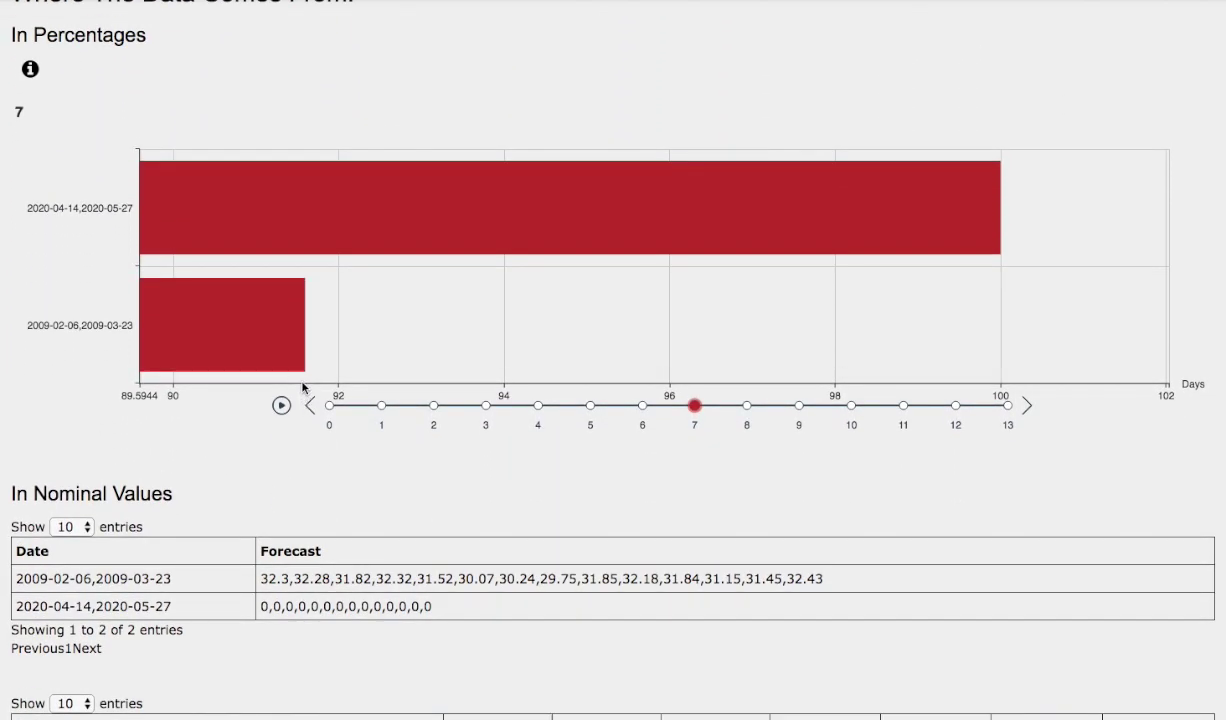
pyautogui.moveTo(305, 350)
# Scroll up past How The Data Is Found to compare probability and technical performance figures.
pyautogui.scroll(-15, 98, 197)
pyautogui.scroll(15, 96, 213)
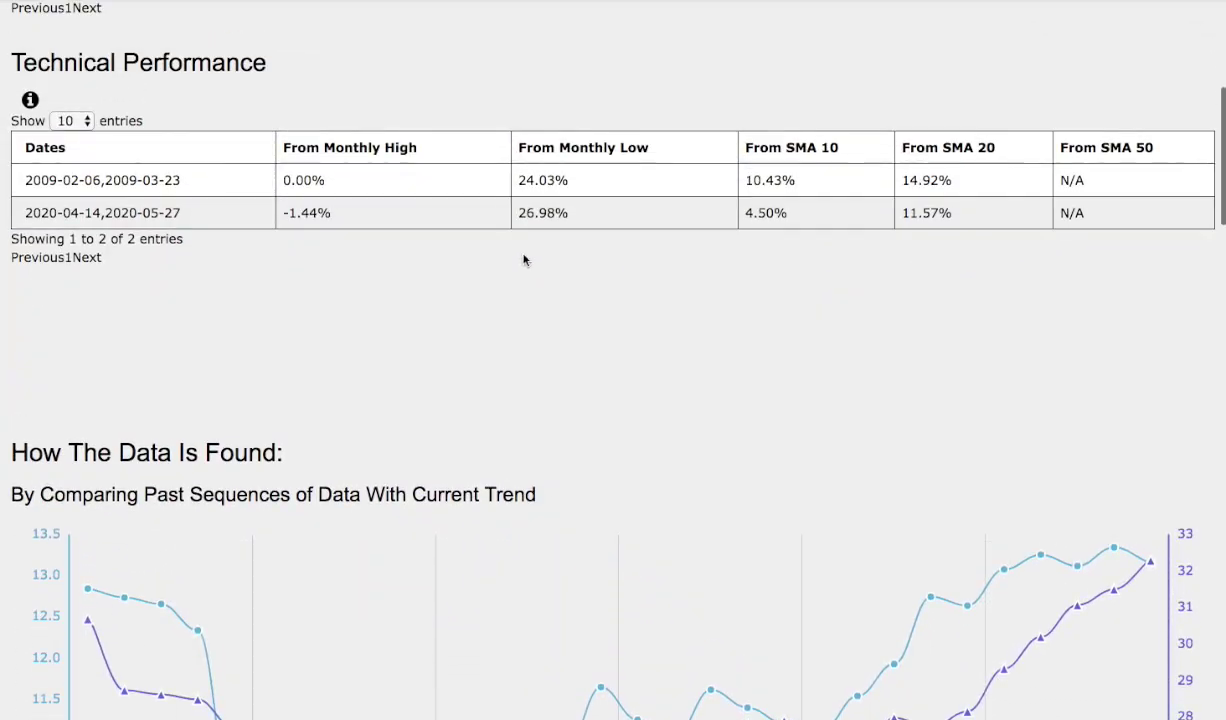
pyautogui.scroll(3, 461, 274)
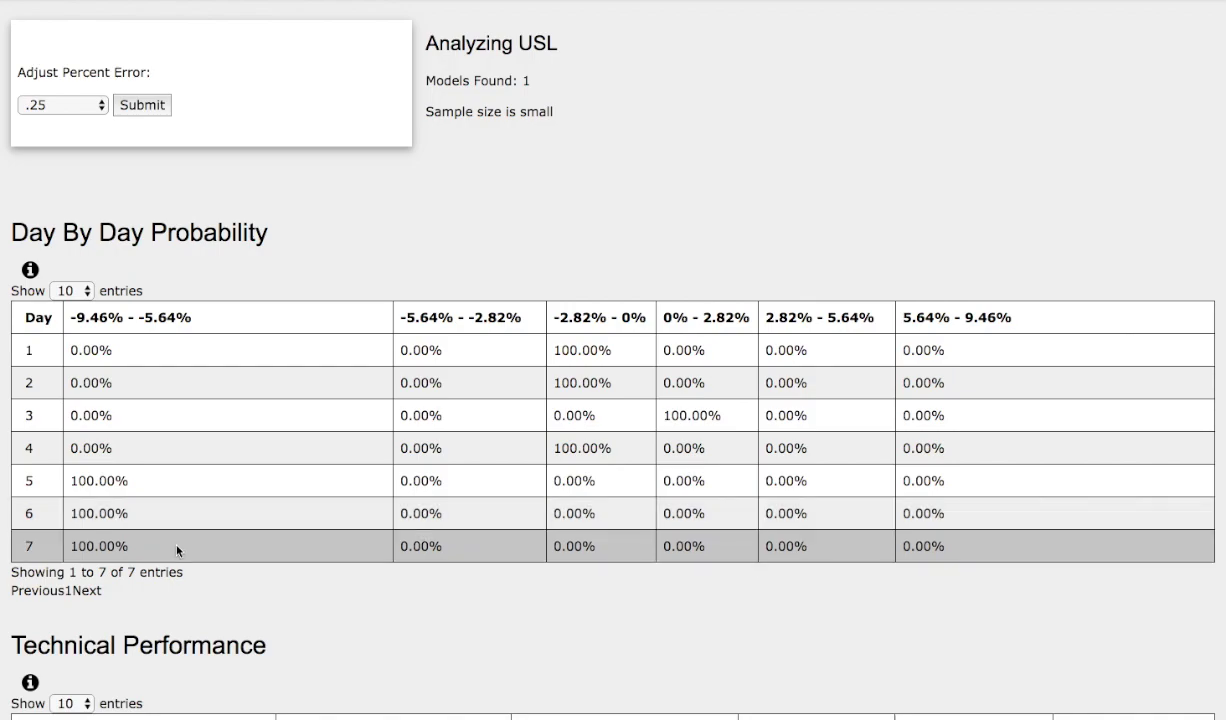
pyautogui.scroll(-5, 438, 540)
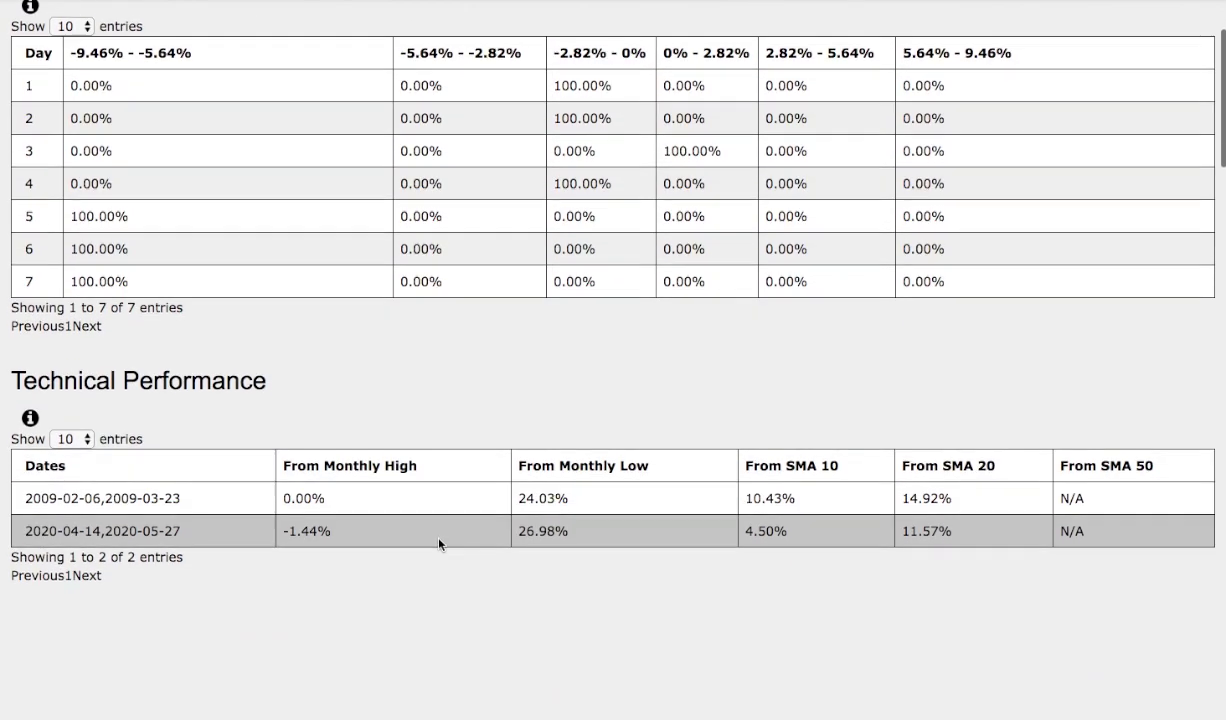
pyautogui.scroll(1, 452, 531)
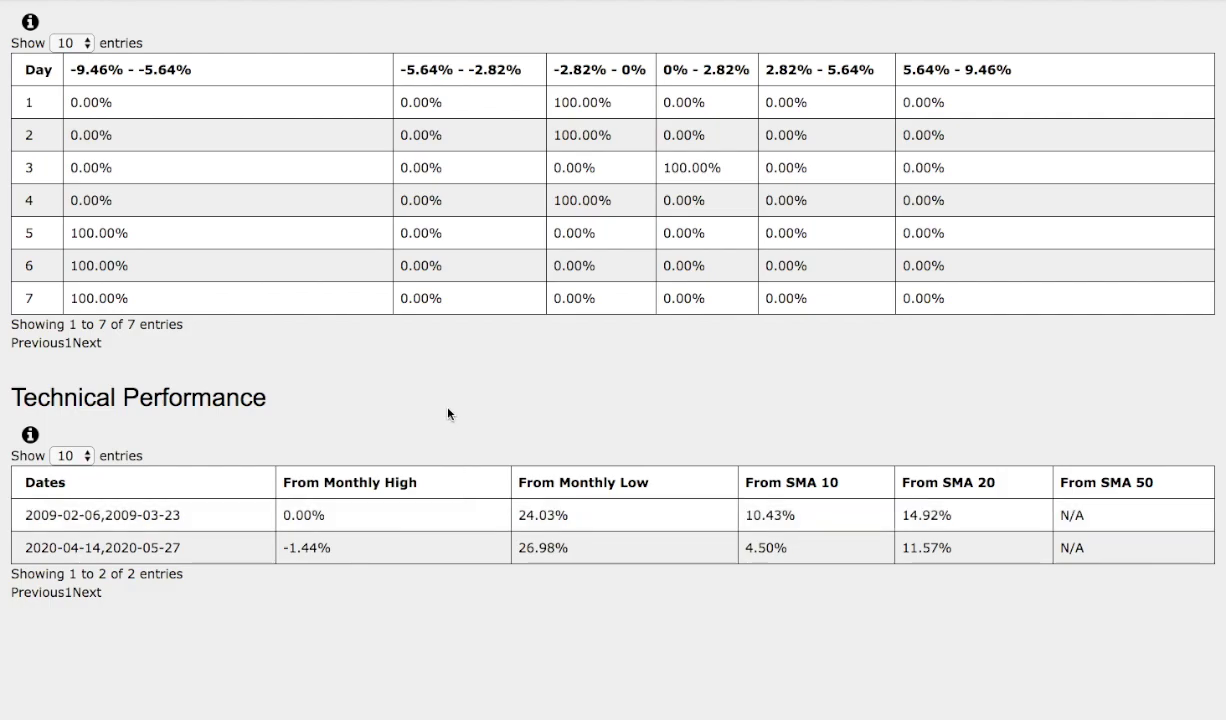
# Scroll the USL report back to the In Nominal Values table showing the 2009 match forecast of 32.3–32.43.
pyautogui.scroll(3, 405, 416)
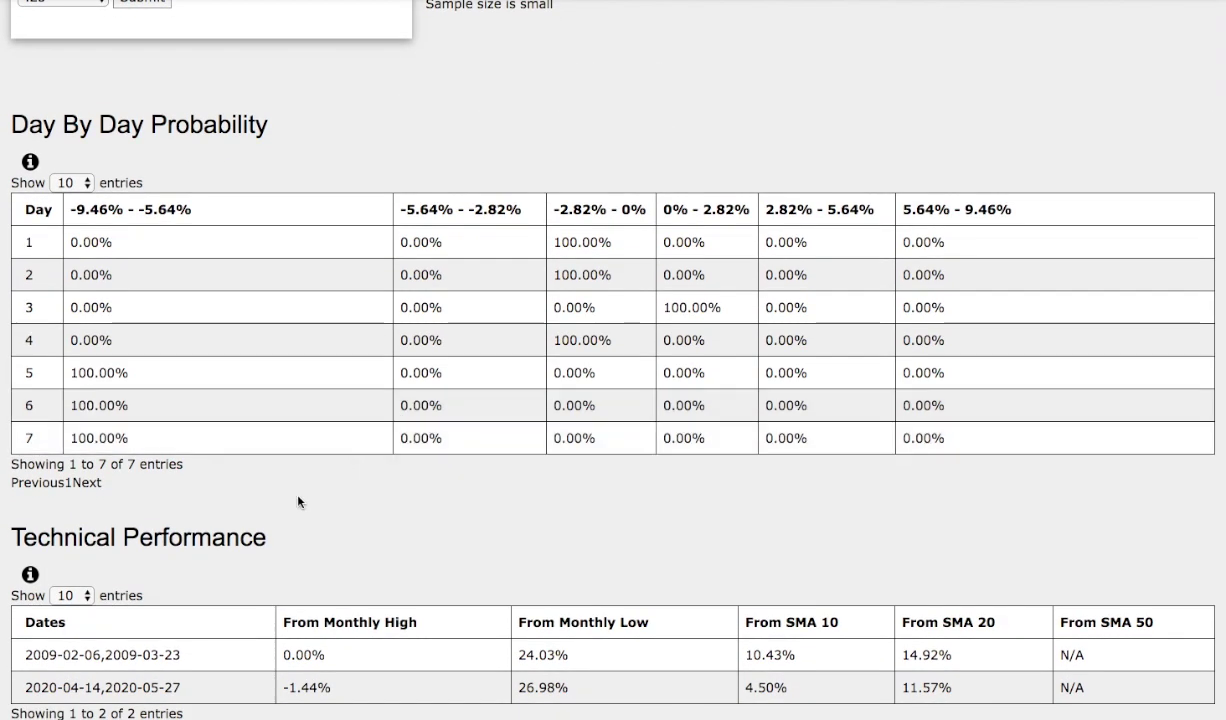
pyautogui.scroll(-5, 96, 525)
pyautogui.scroll(-20, 96, 525)
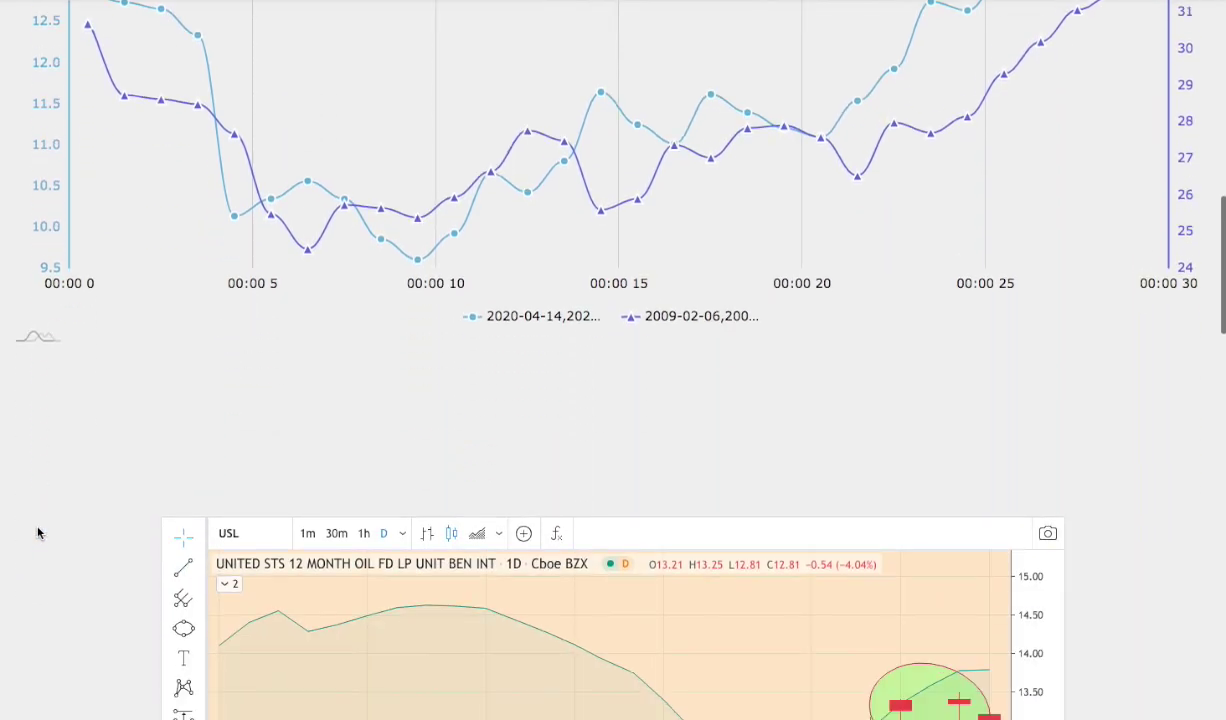
pyautogui.scroll(-18, 72, 533)
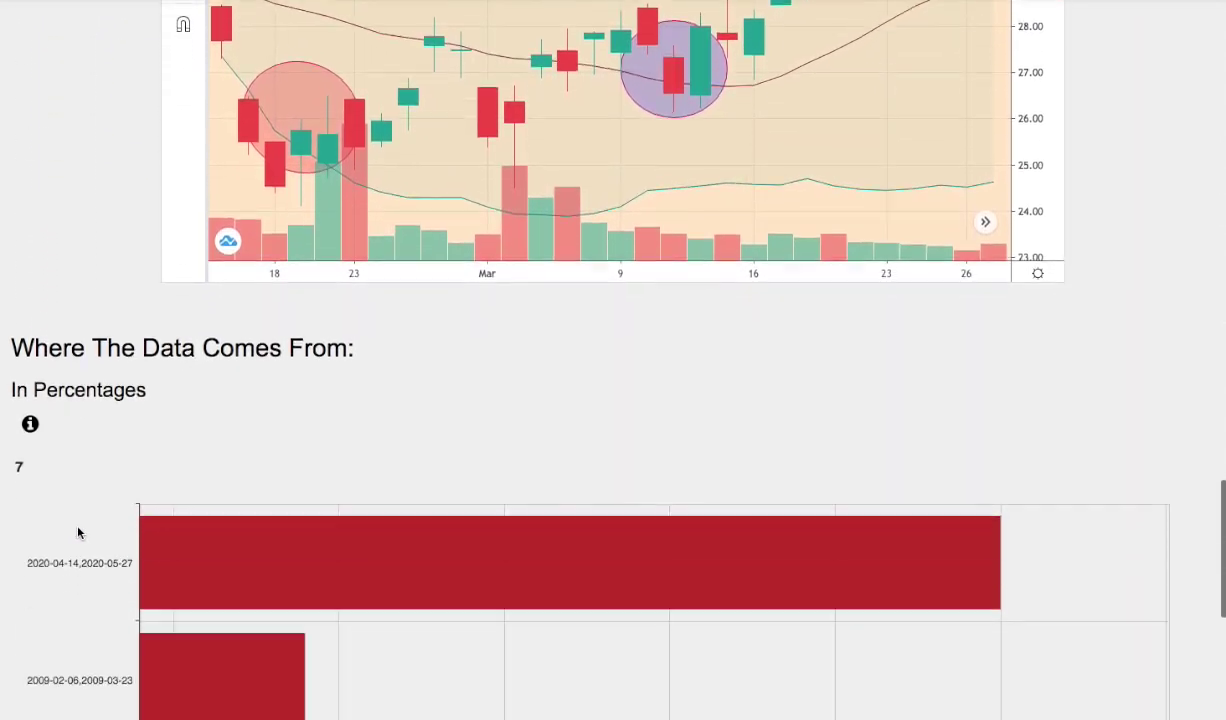
pyautogui.scroll(-1, 478, 492)
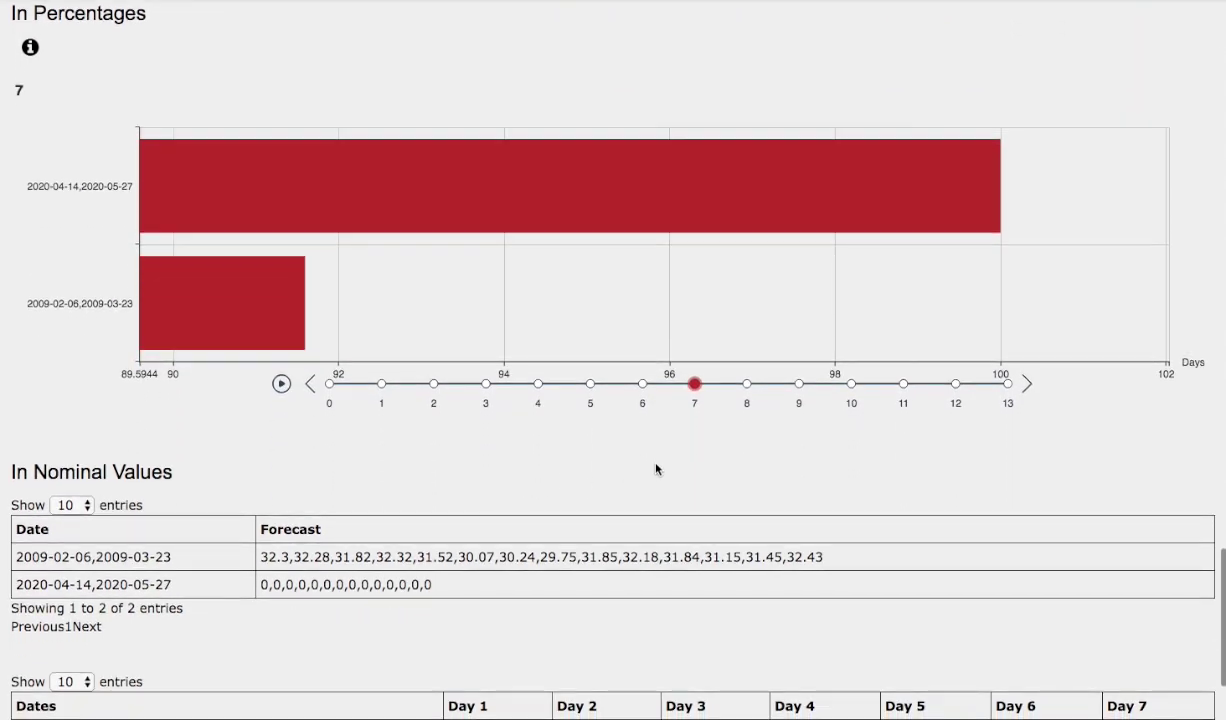